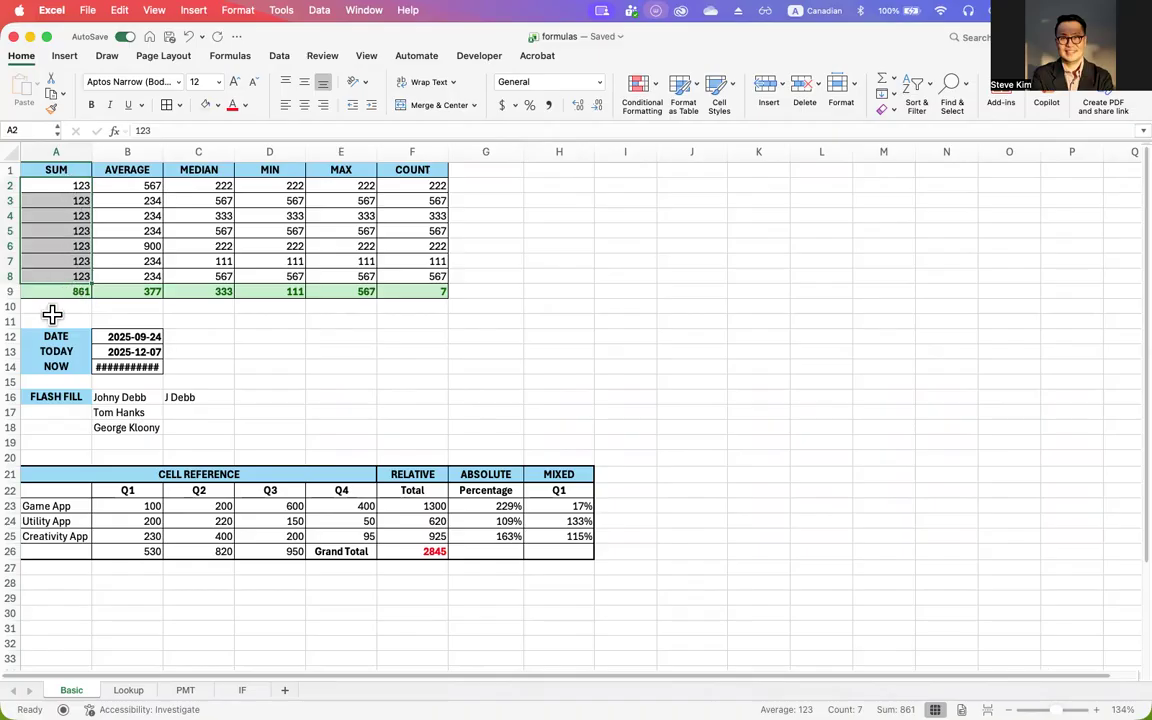
Step: Inspect the SUM, AVERAGE and MEDIAN formulas in cells A9, B9 and C9 together with their referenced ranges
left_click(52, 318)
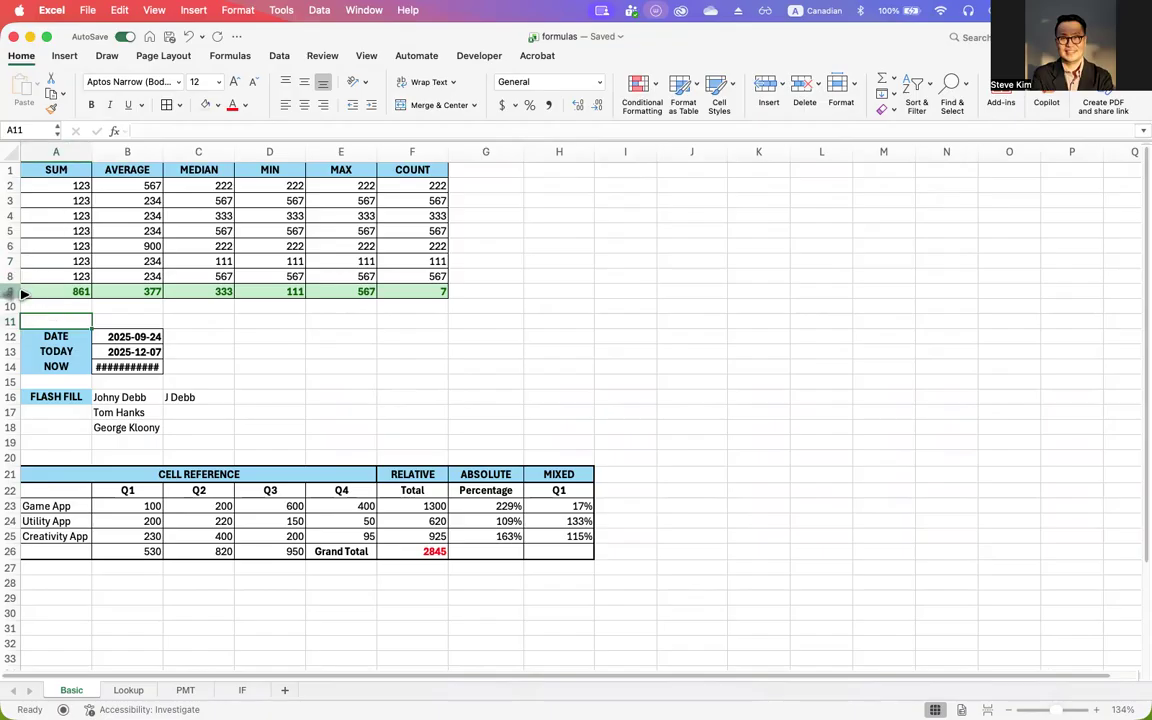
left_click(69, 291)
double_click(69, 291)
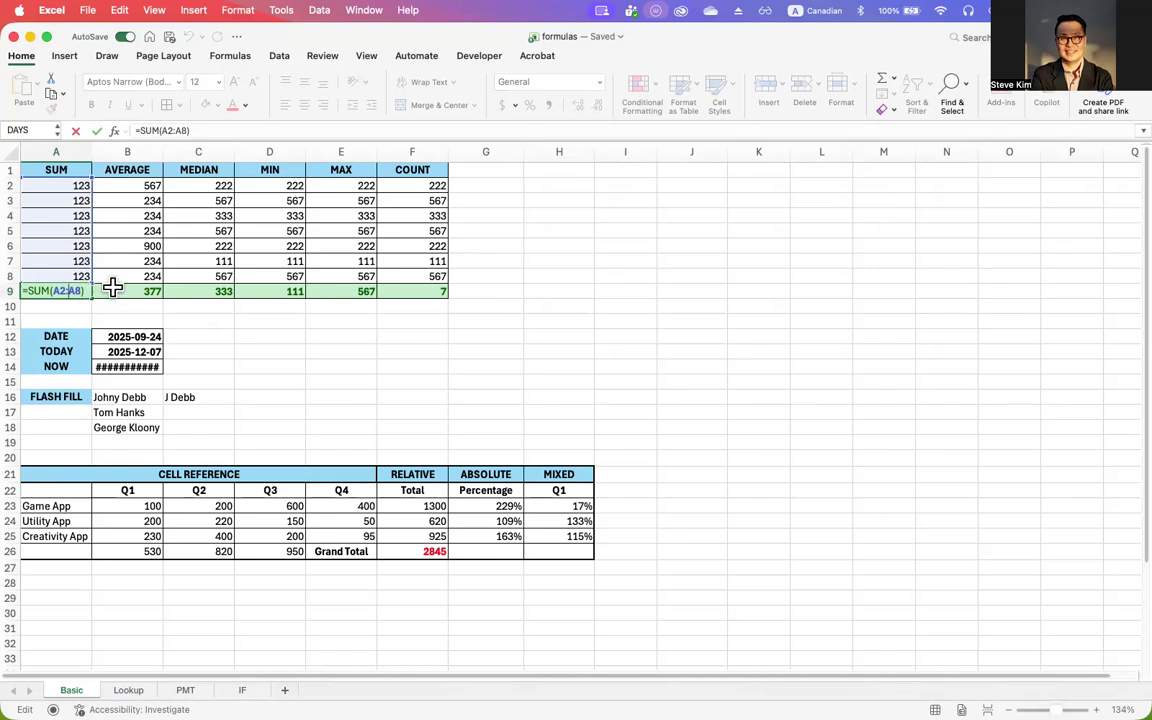
key("Escape")
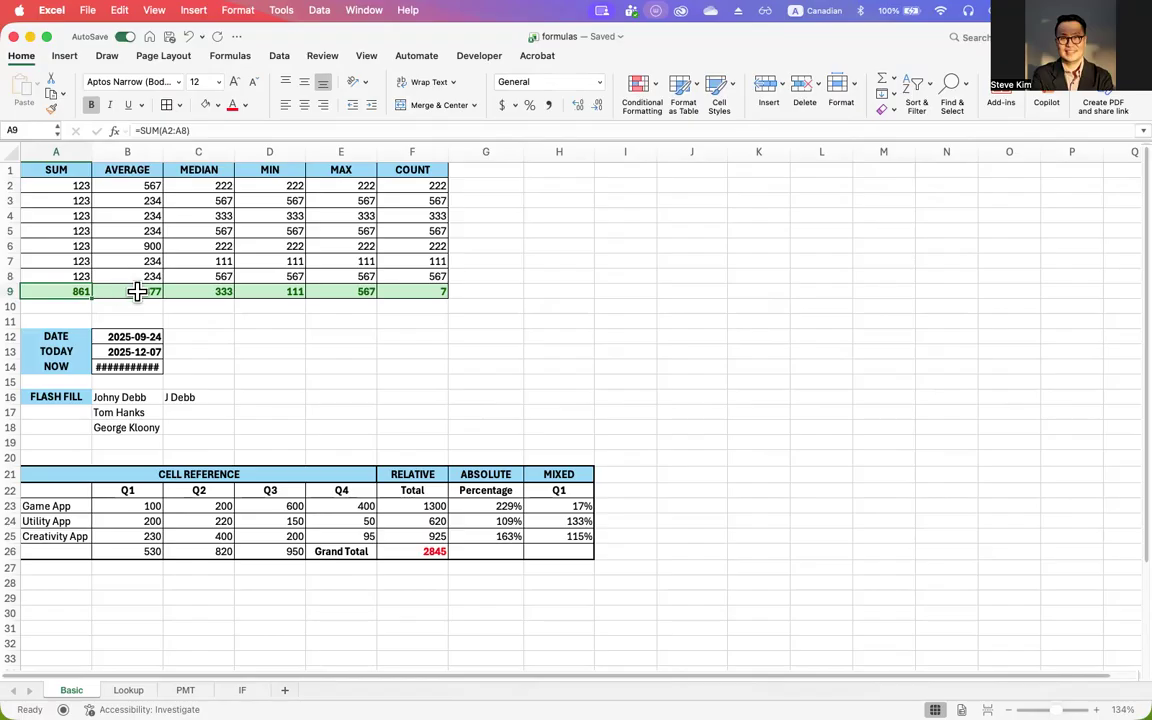
double_click(137, 291)
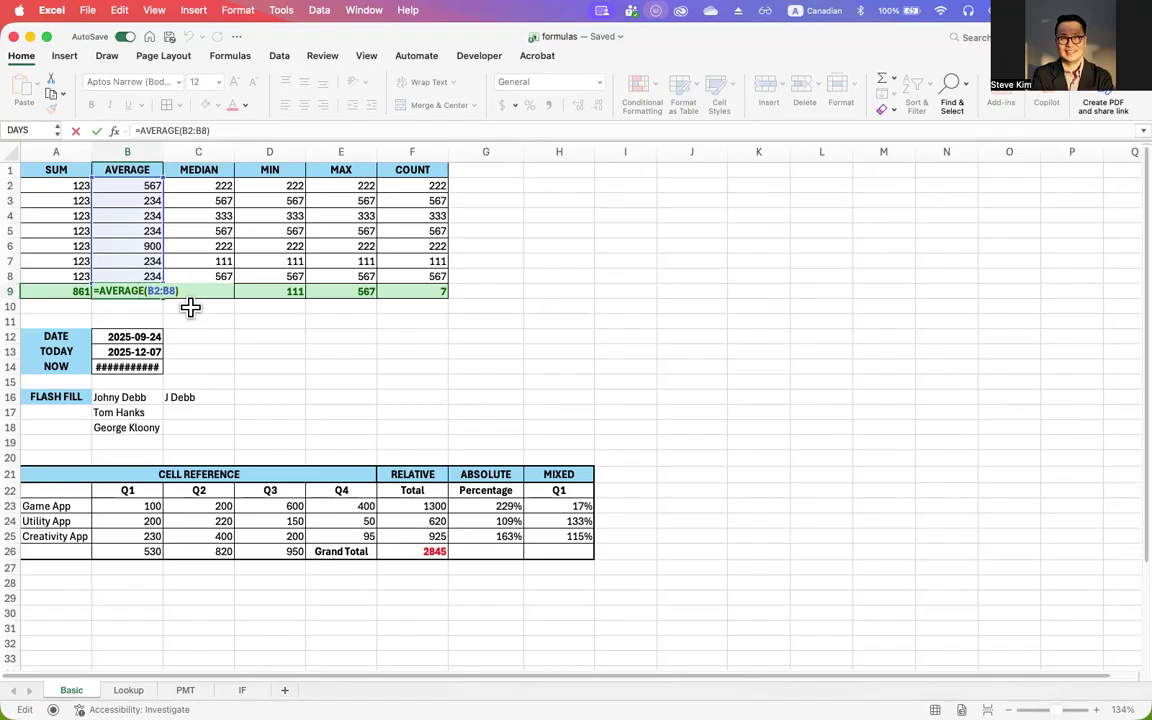
key("ctrl+Return")
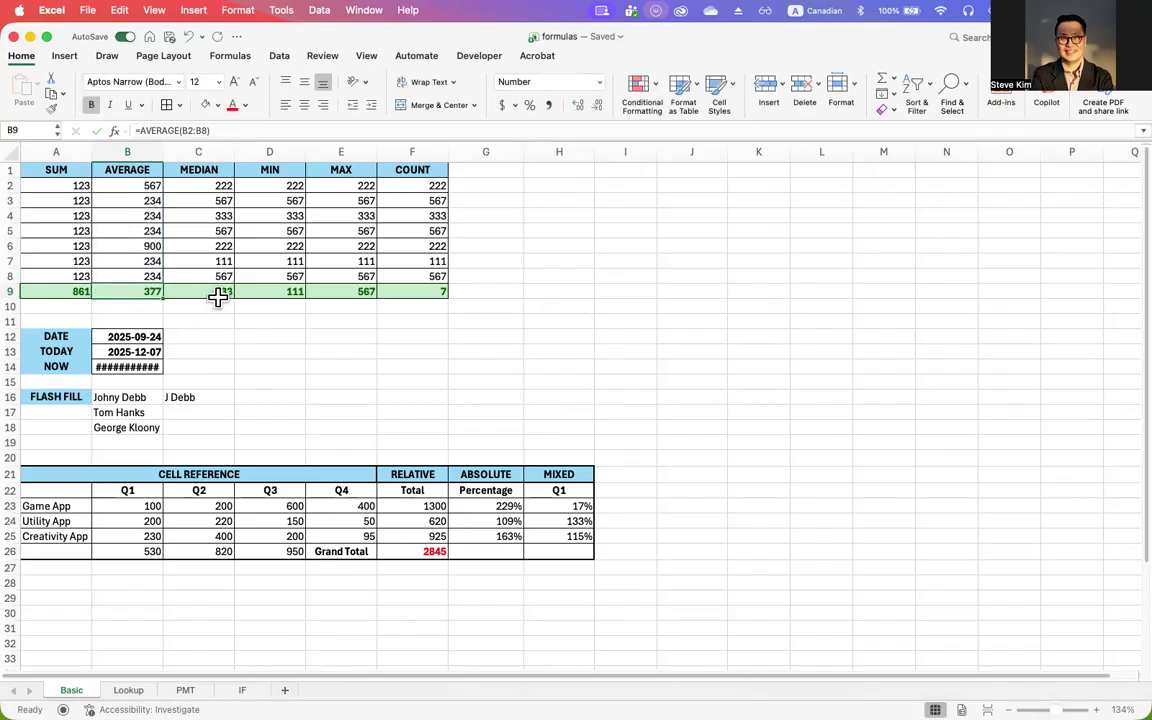
double_click(216, 293)
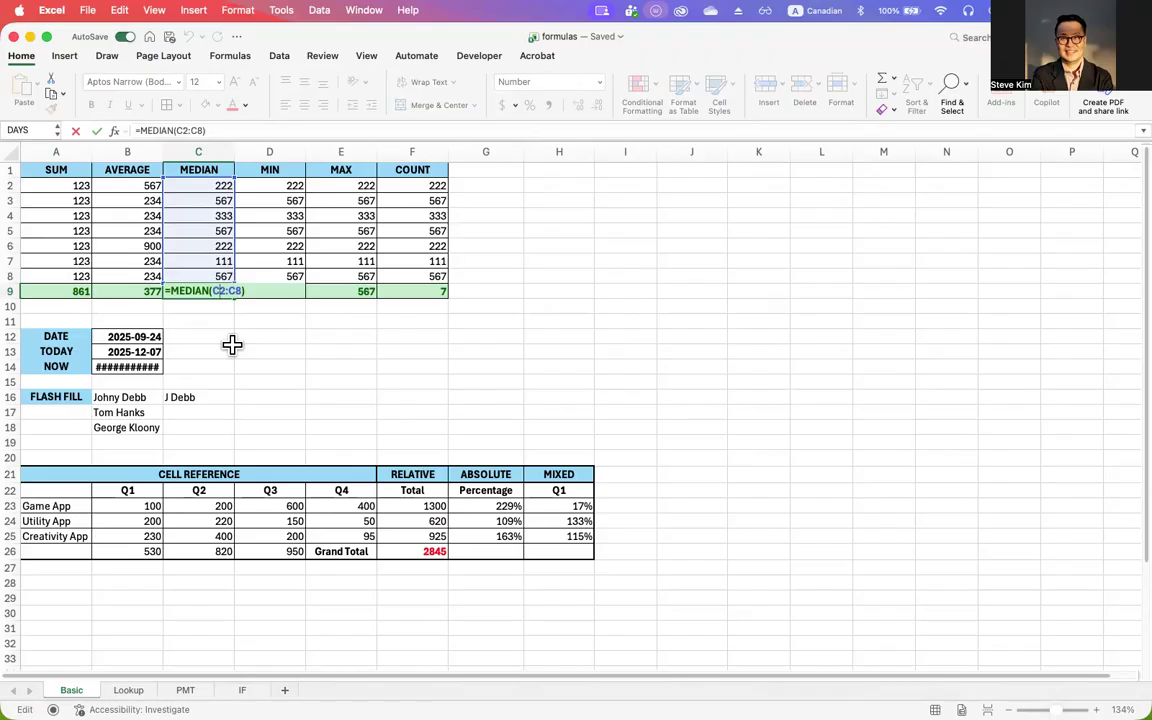
key("Return")
Step: Inspect the MIN, MAX and COUNT formulas in cells D9, E9 and F9 together with their referenced ranges
left_click(275, 291)
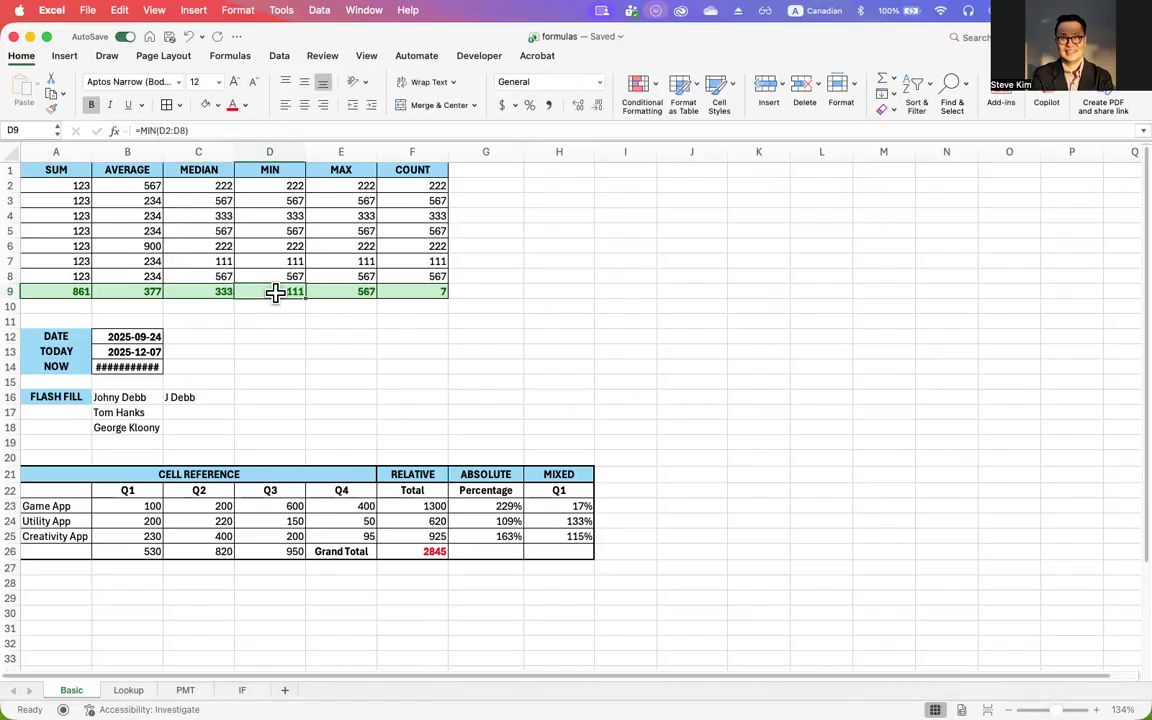
double_click(275, 291)
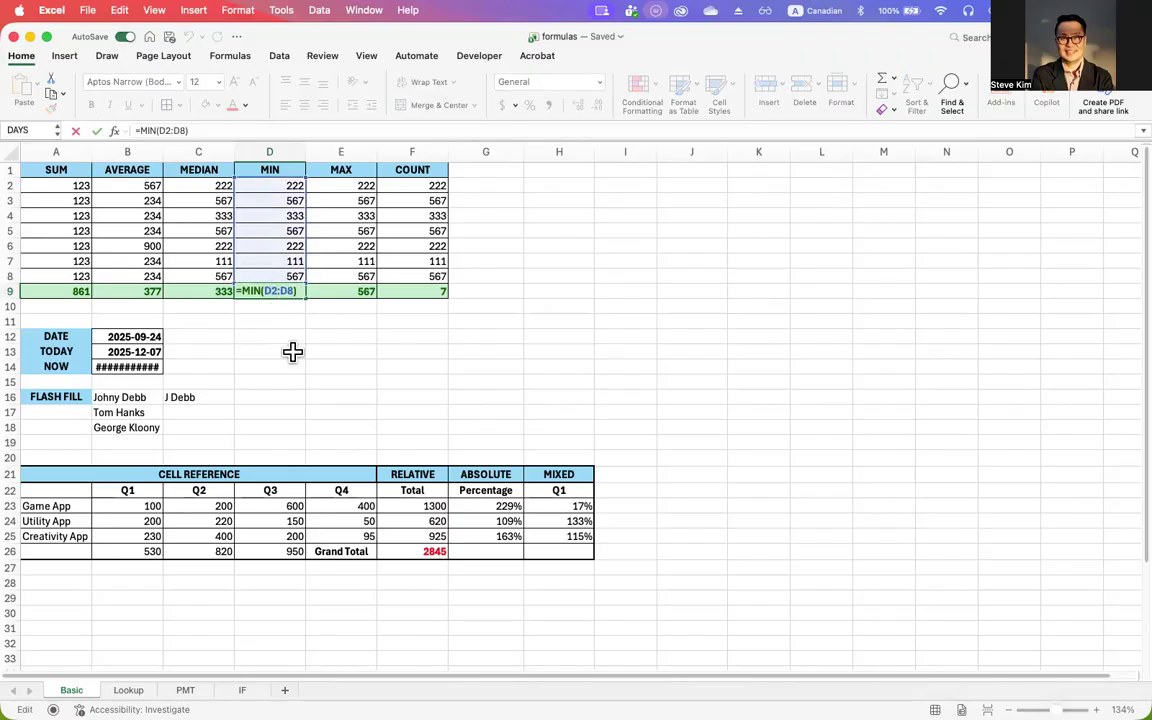
key("Return")
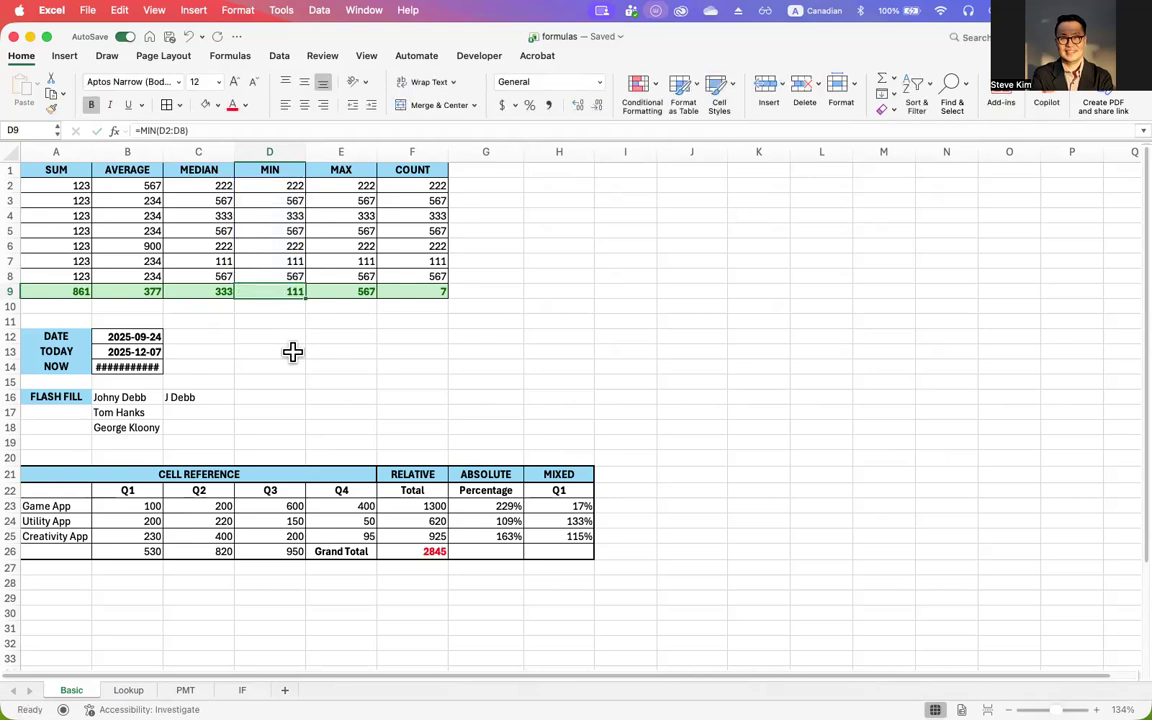
left_click(345, 291)
double_click(345, 291)
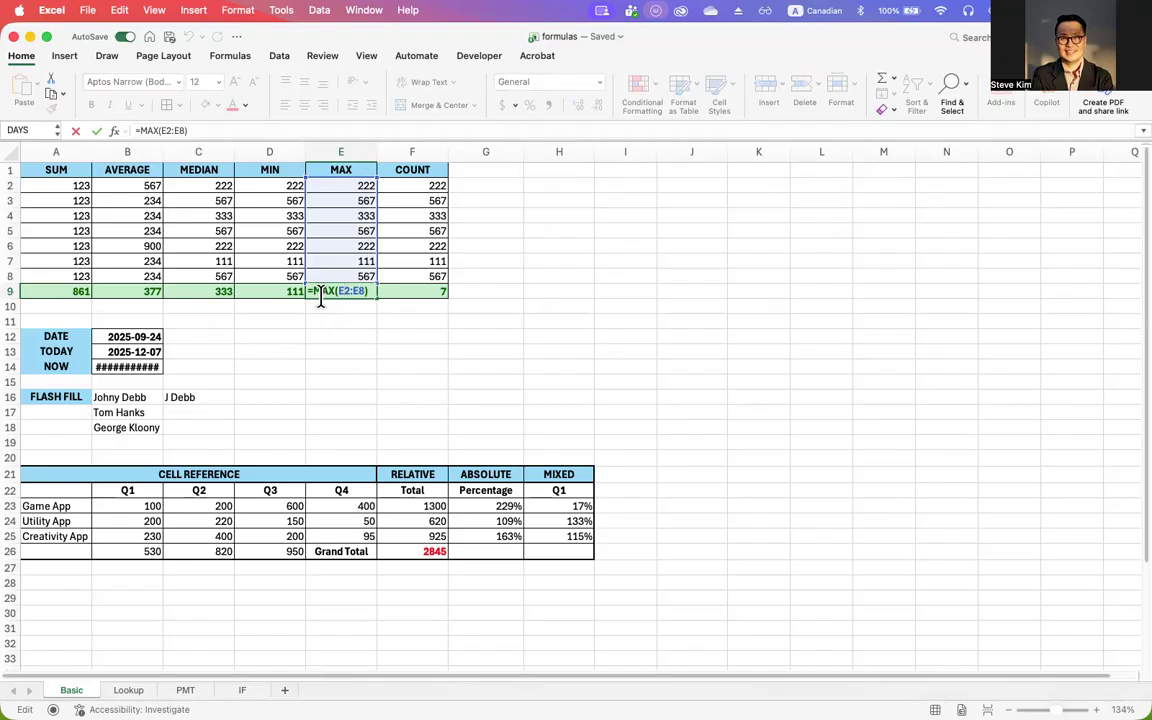
left_click(410, 293)
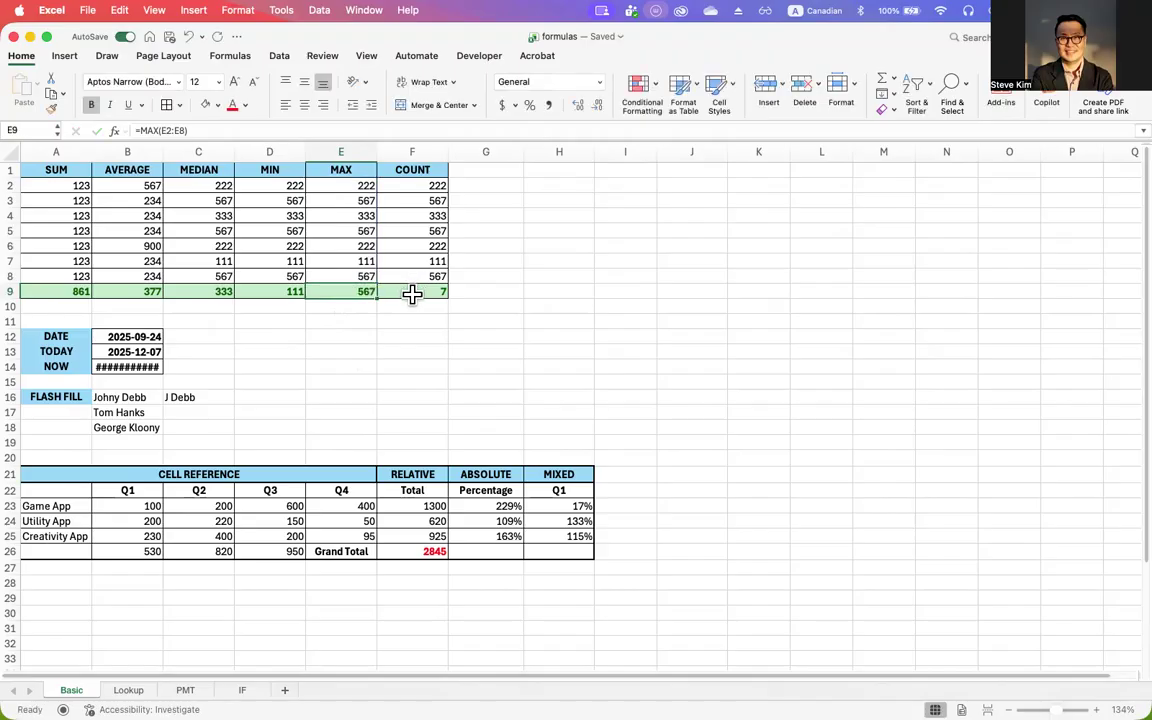
double_click(411, 294)
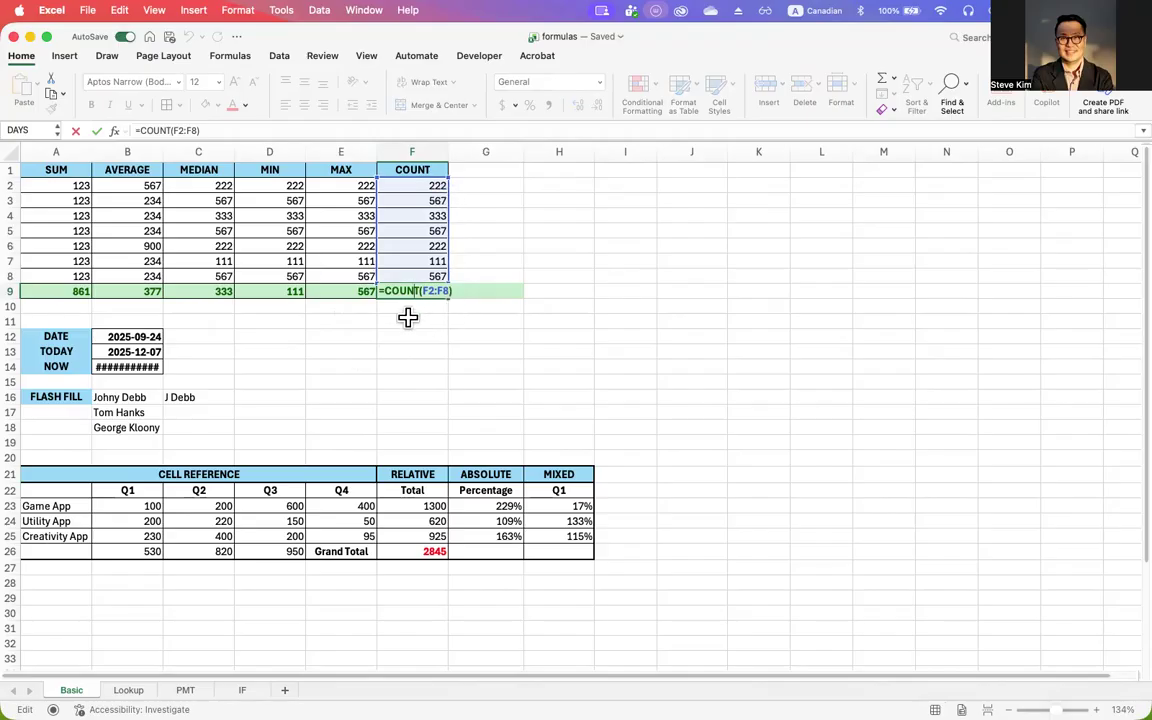
key("ctrl+Return")
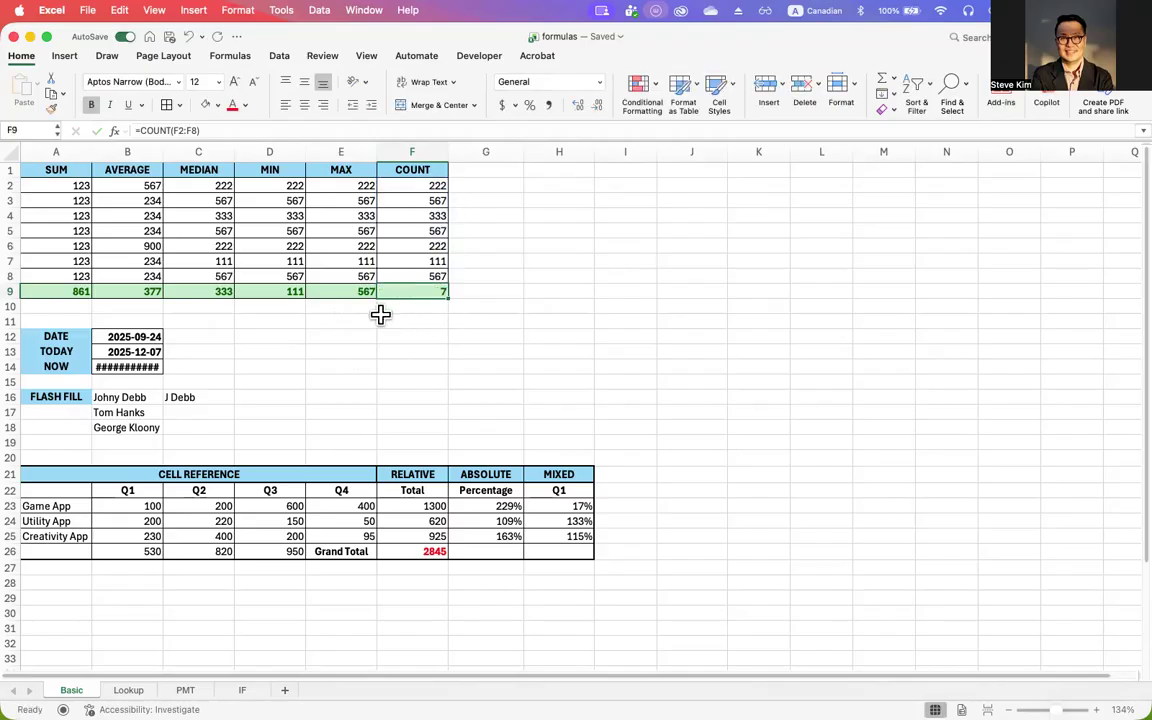
Step: Inspect the DATE formula in B12 and the TODAY formula in B13
double_click(141, 337)
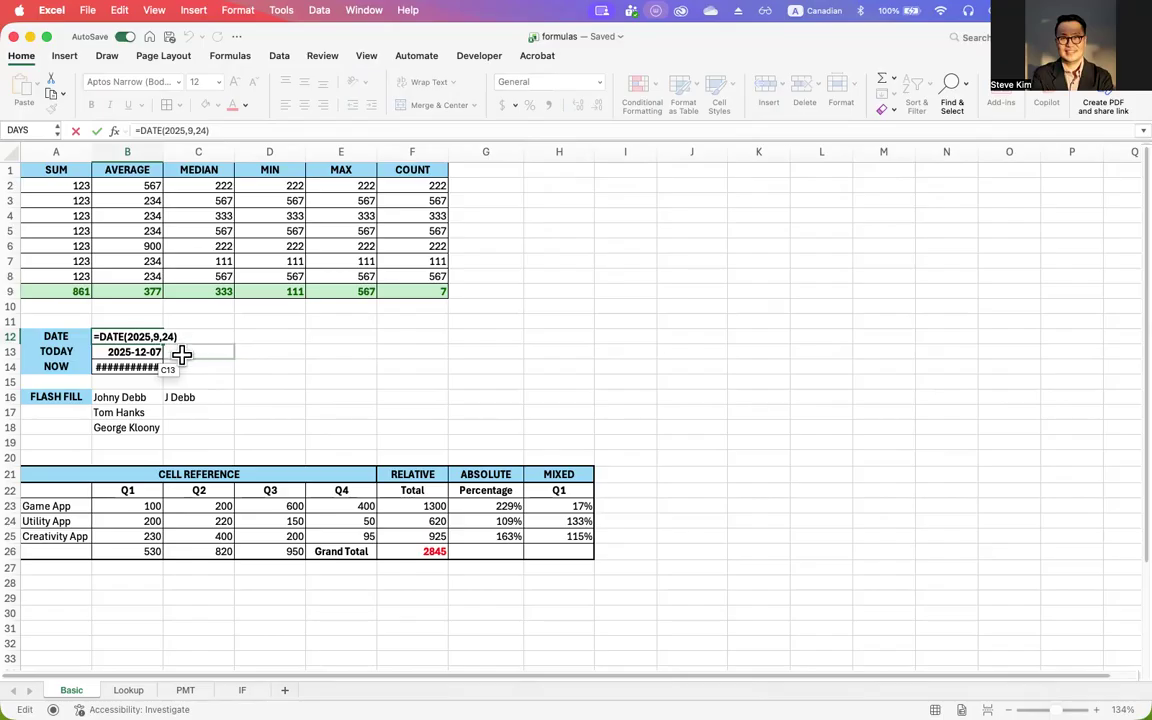
key("ctrl+Return")
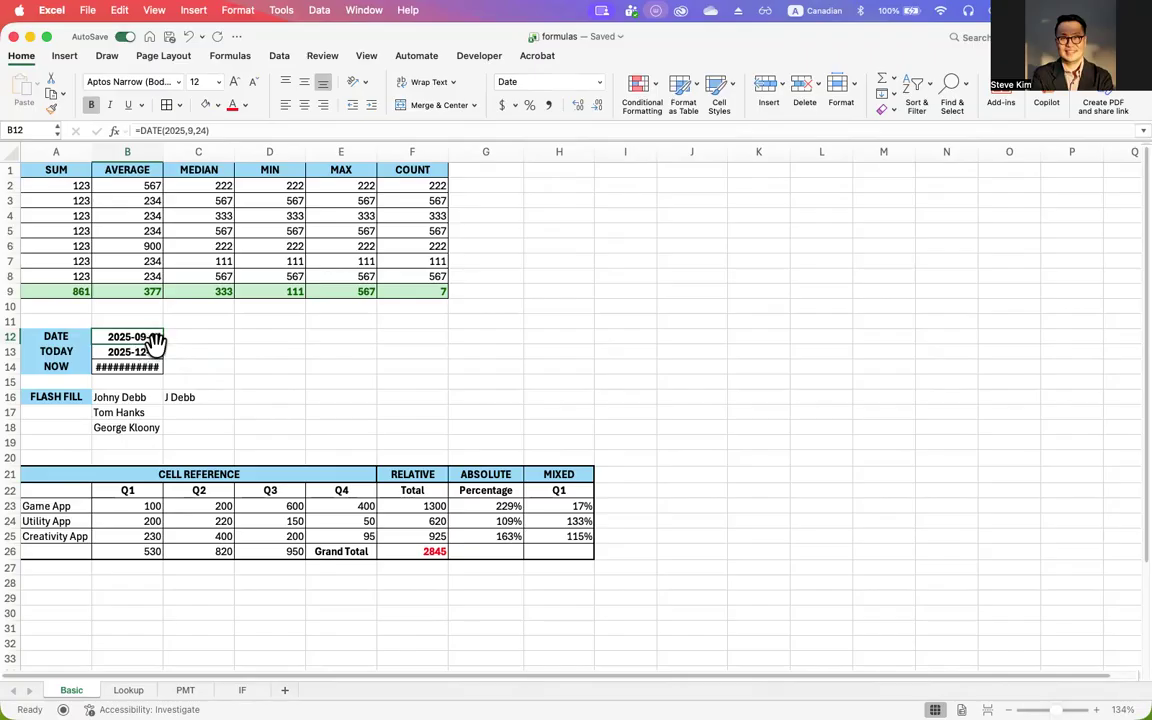
double_click(136, 351)
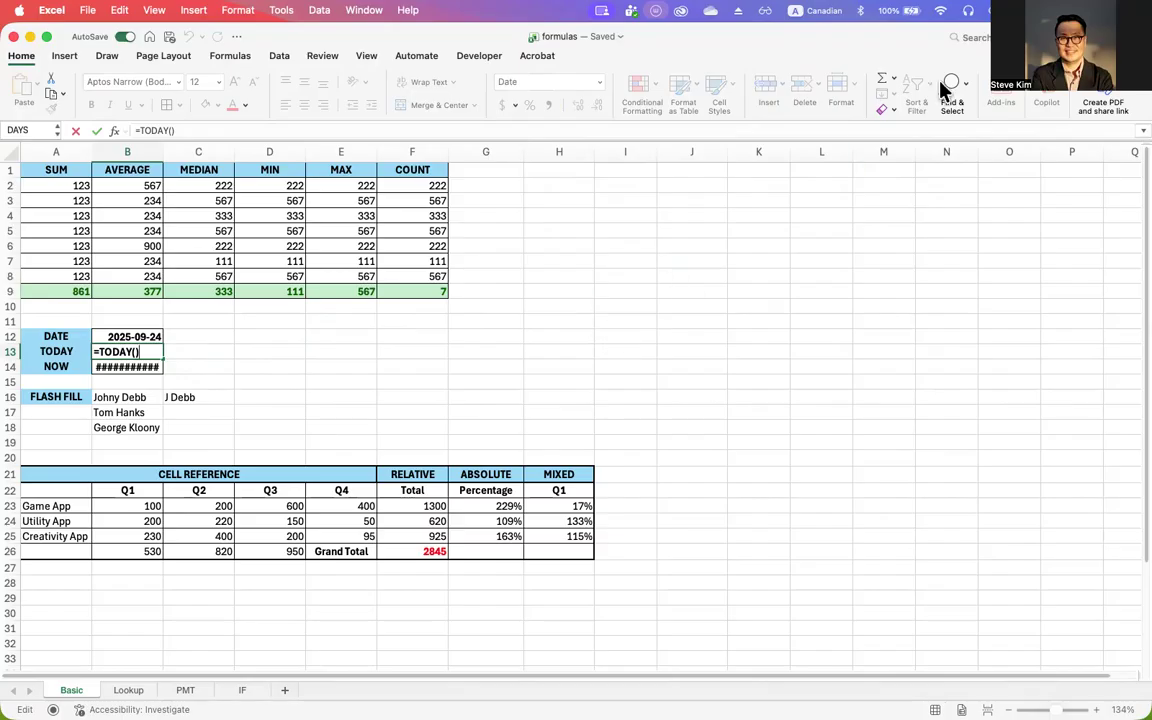
key("Escape")
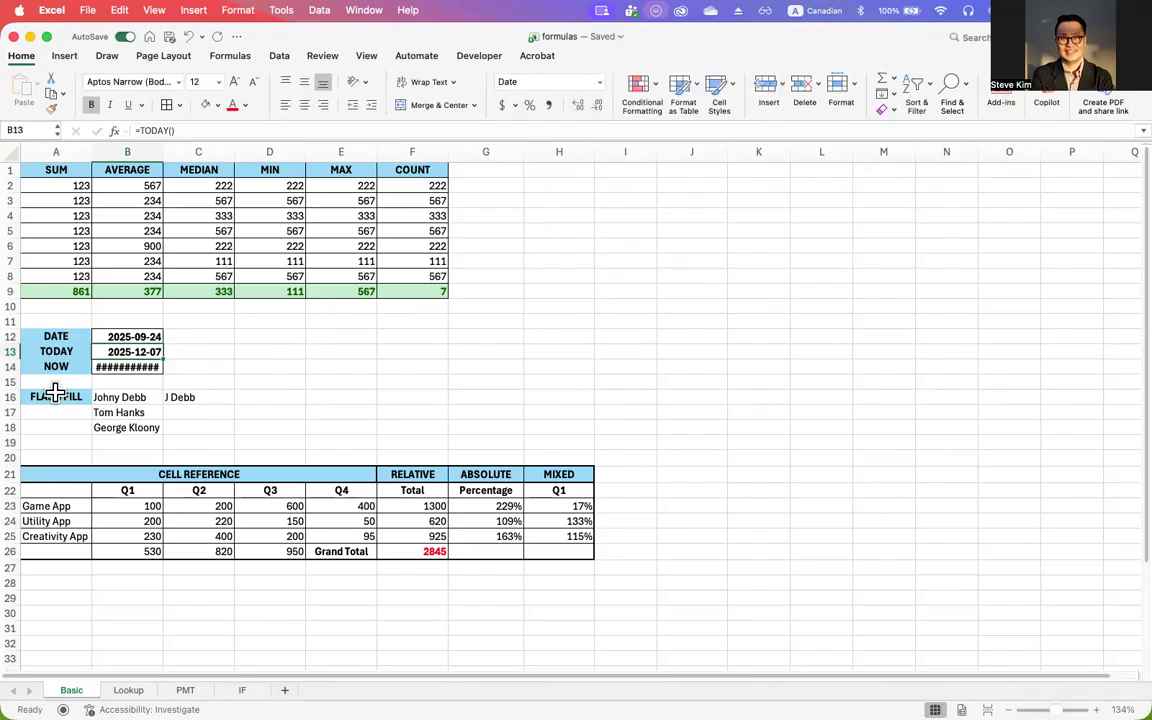
Step: Inspect the NOW formula in B14, widening column B to read its full date and time and narrowing it back
double_click(130, 367)
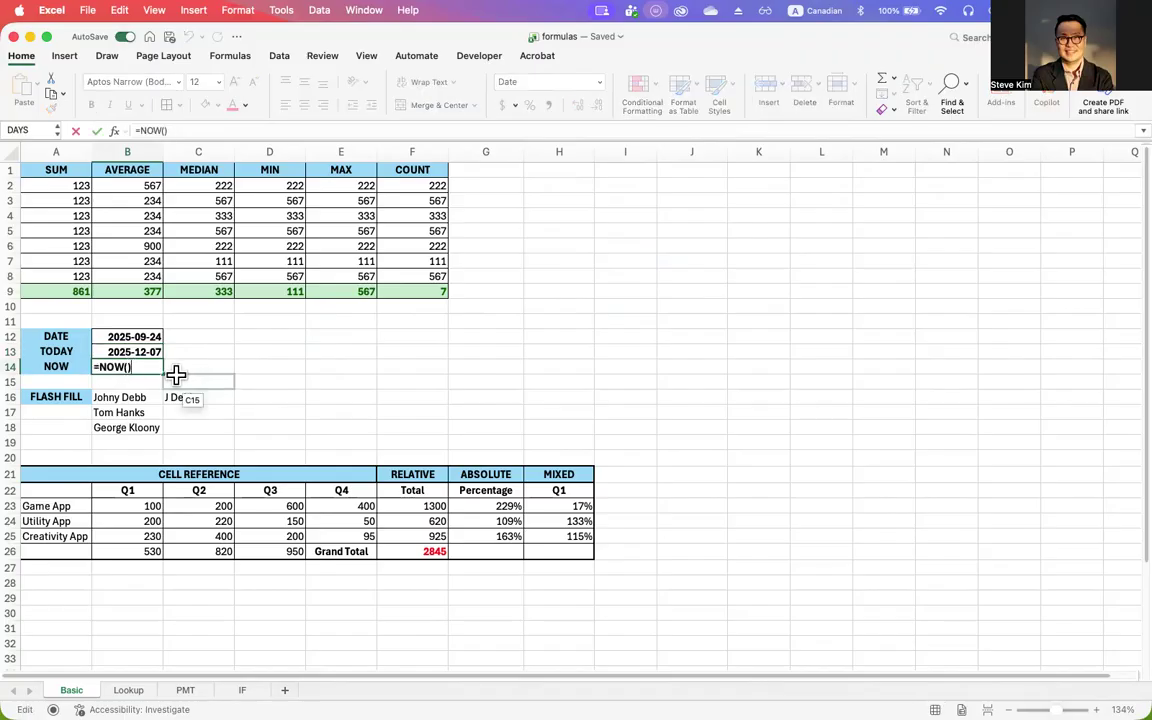
key("Escape")
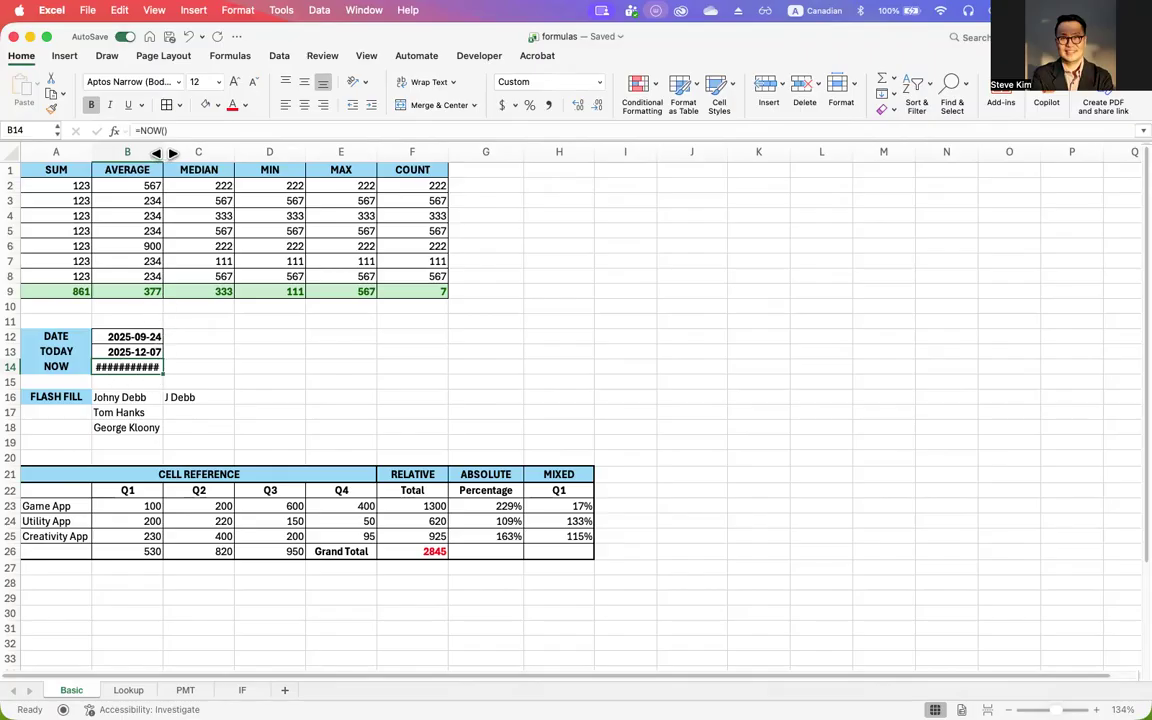
left_click_drag(162, 151, 180, 152)
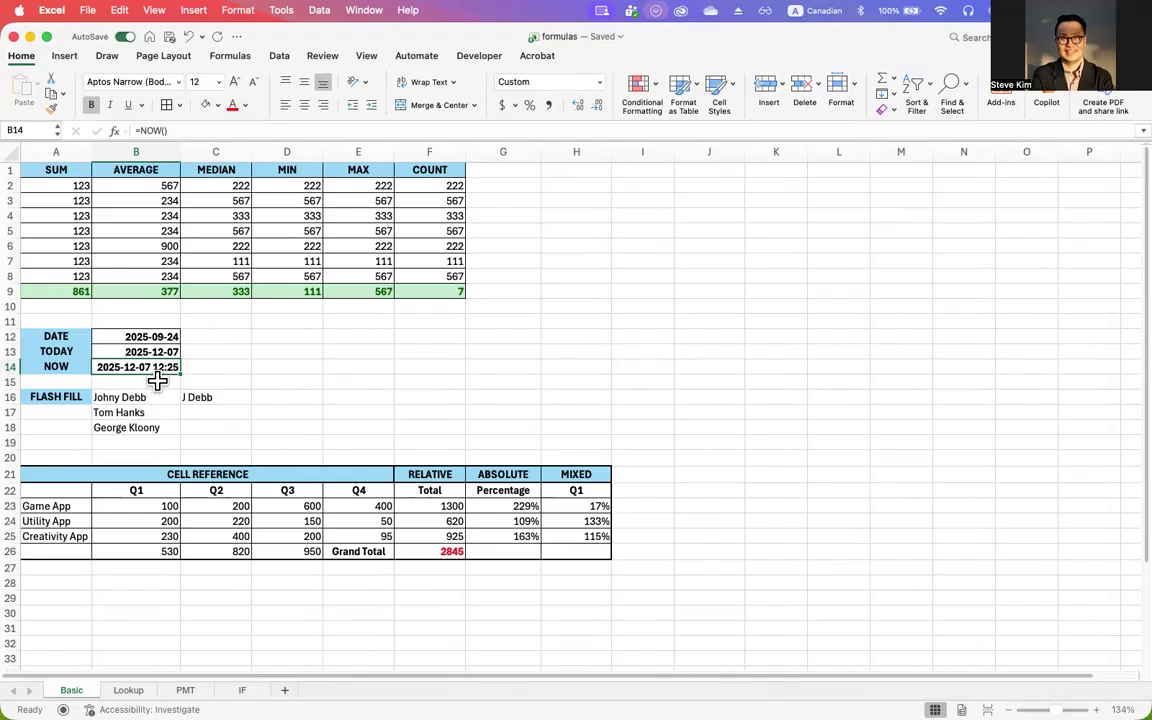
left_click_drag(181, 158, 165, 157)
Step: Extend the abbreviated-name example in C16 down through C18 with the Flash Fill option, based on the full names in column B
left_click(128, 447)
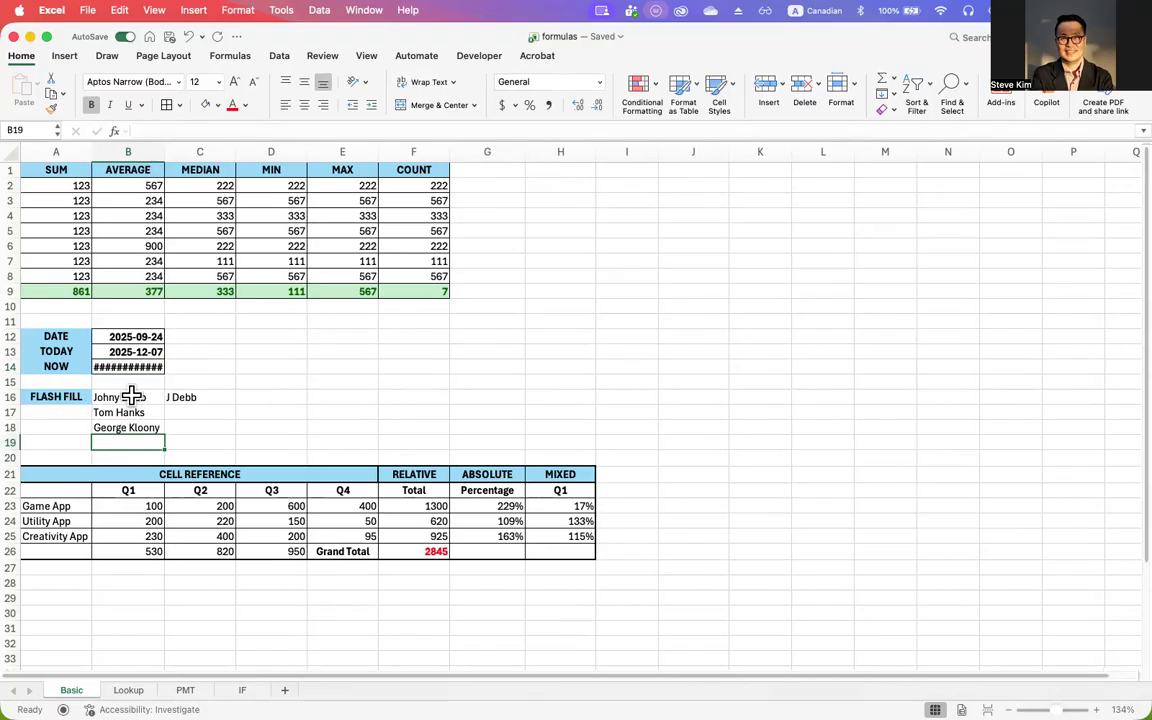
left_click(132, 399)
left_click(120, 413)
left_click(127, 428)
left_click(190, 397)
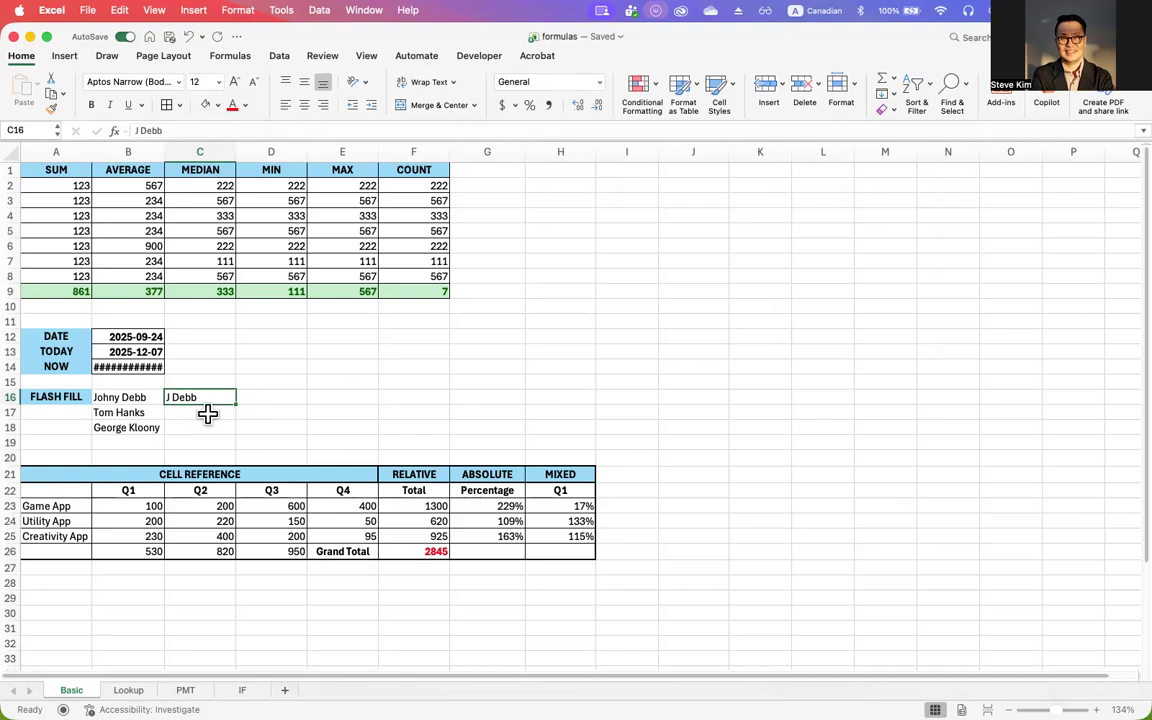
left_click(207, 414)
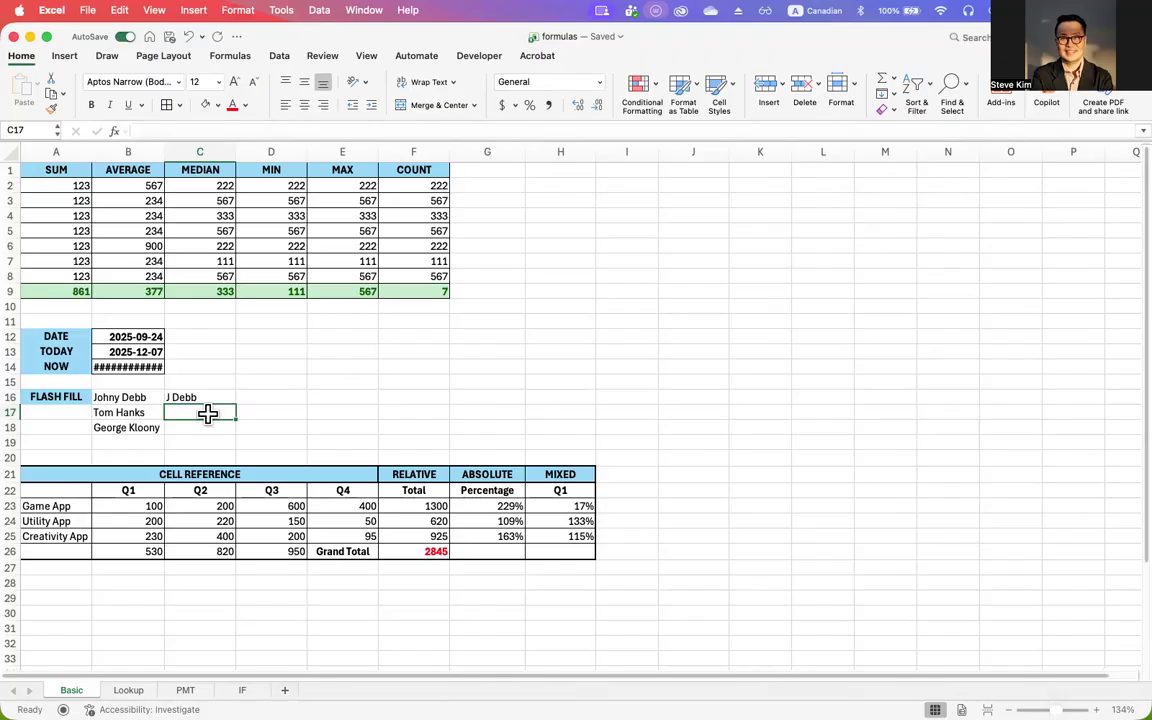
left_click(215, 397)
left_click_drag(236, 404, 233, 432)
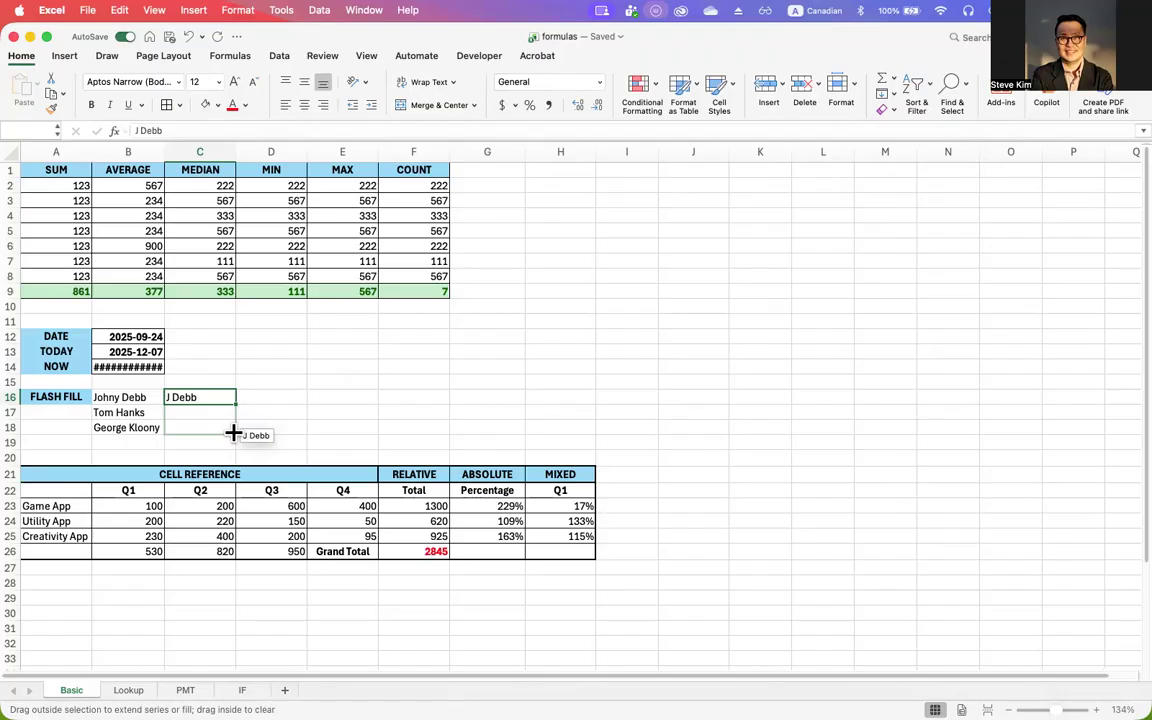
left_click_drag(233, 432, 234, 434)
left_click(250, 398)
left_click_drag(183, 397, 182, 428)
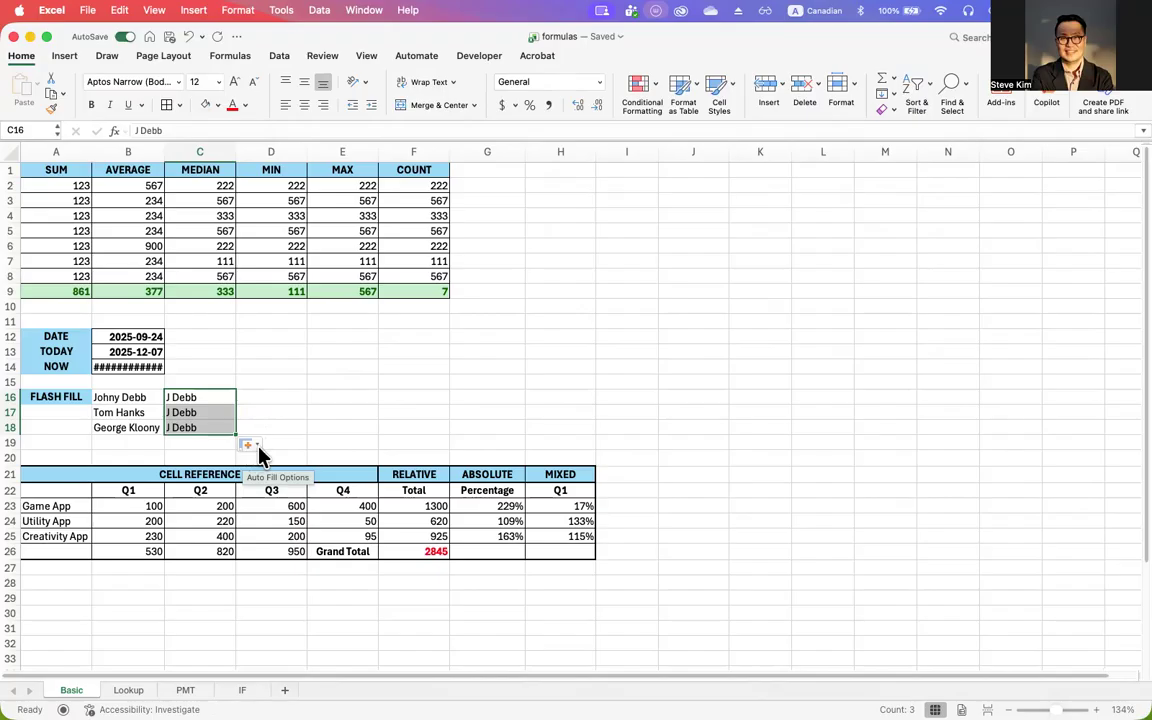
left_click(250, 444)
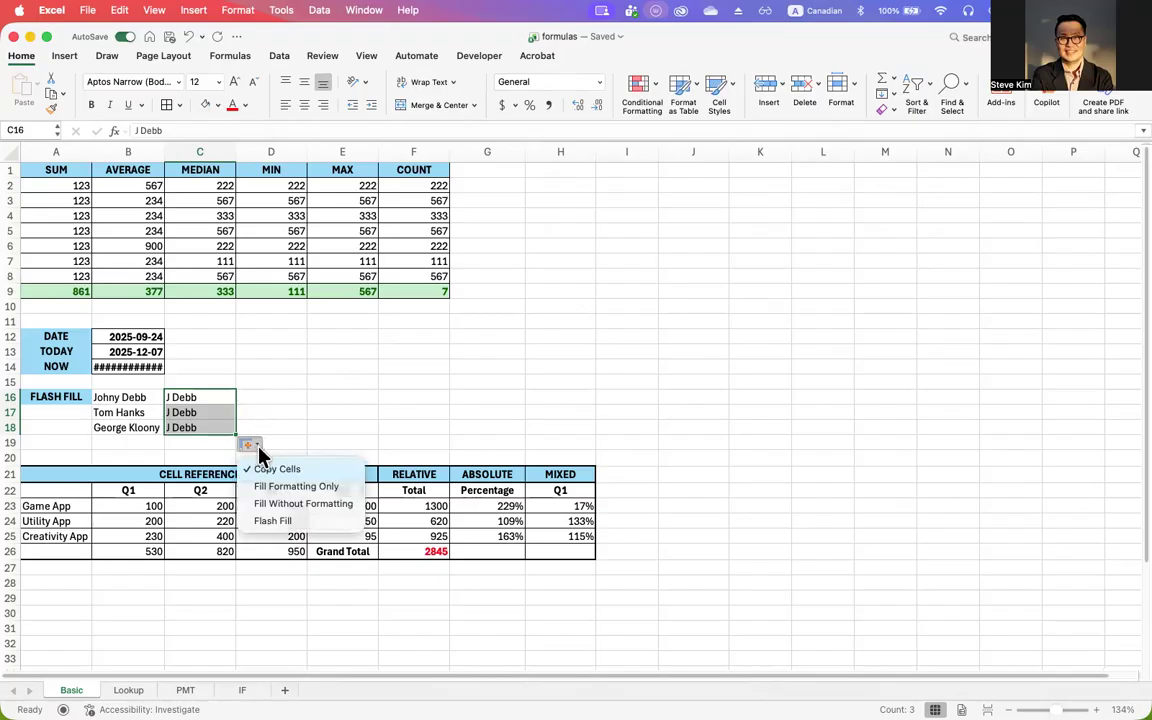
left_click(268, 537)
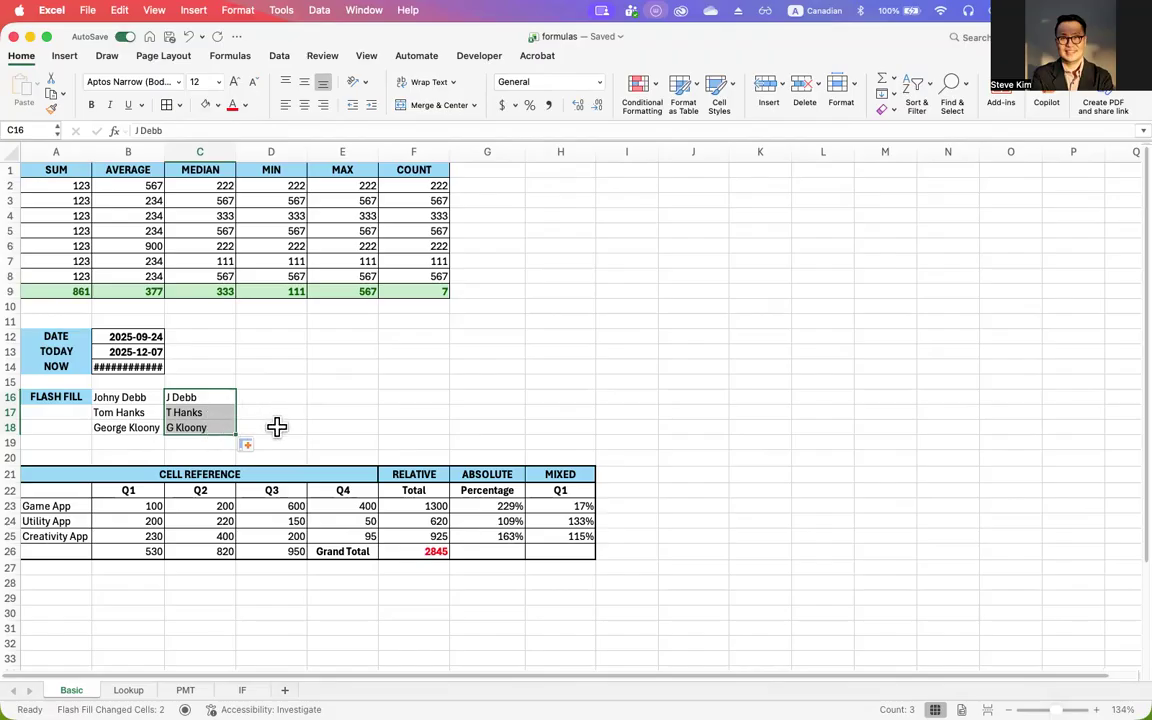
left_click(244, 626)
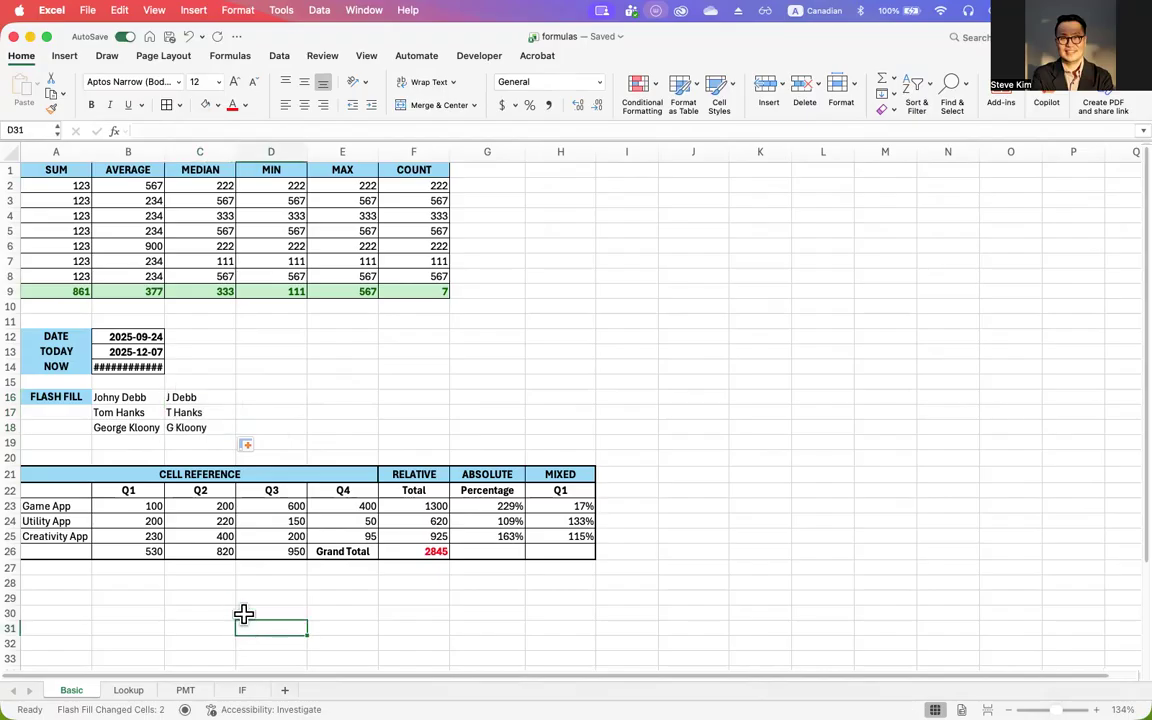
Step: Examine the app names in A23:A25 and the quarter headings of the Cell Reference table
left_click(70, 506)
left_click(80, 521)
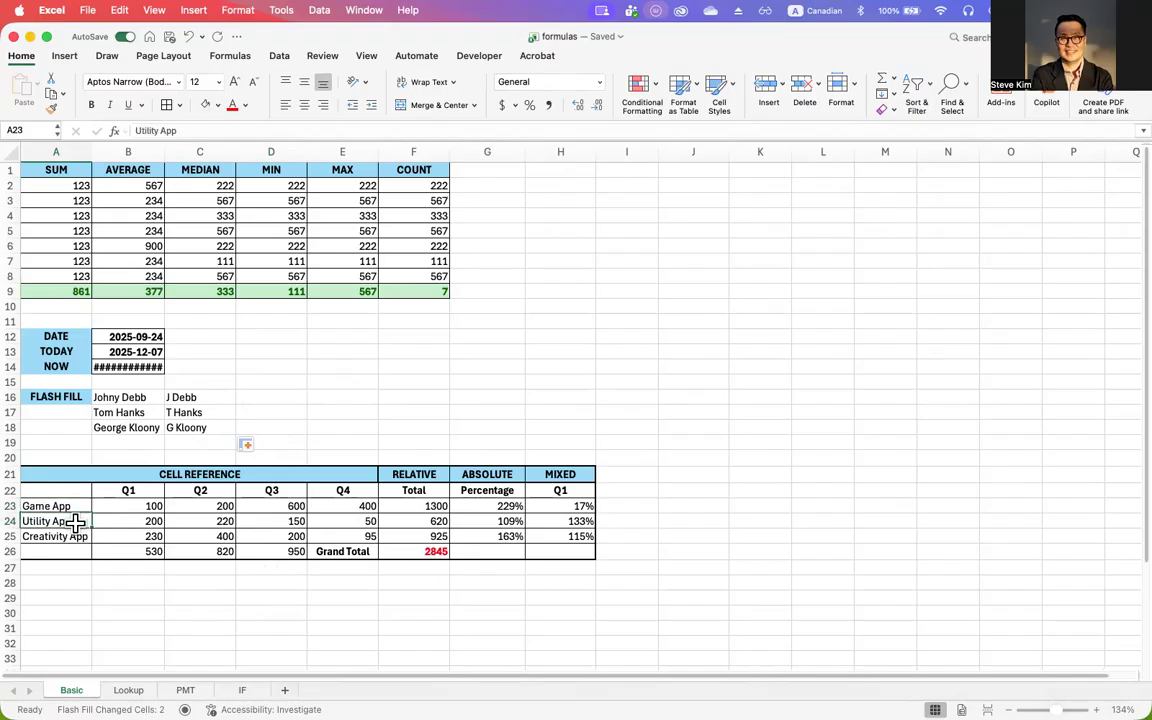
left_click(72, 536)
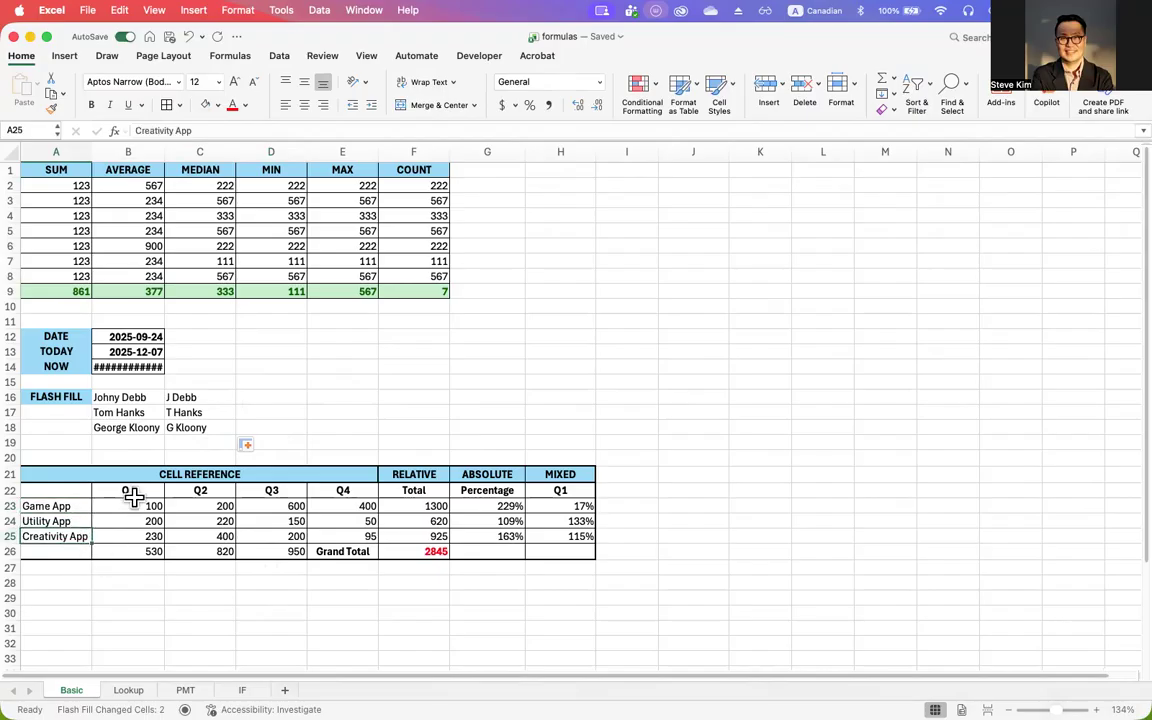
left_click(168, 491)
left_click(277, 491)
left_click(355, 491)
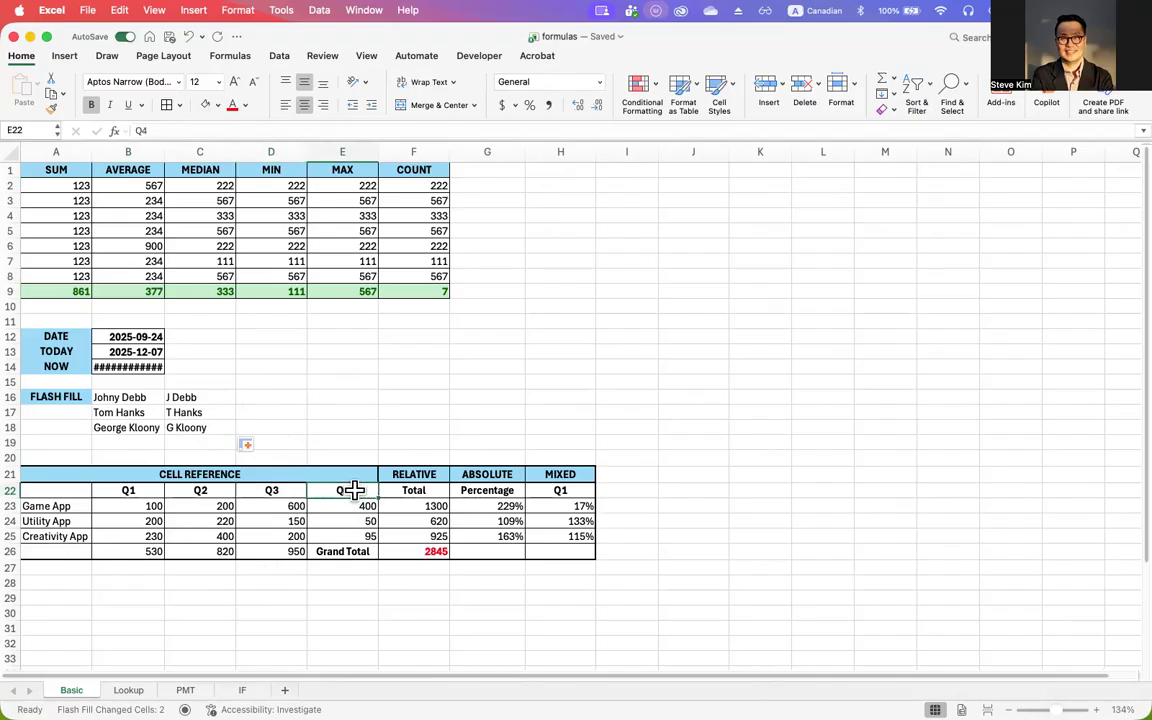
Step: Move the Grand Total label and its value from E26:F26 down one row to E27:F27
left_click(340, 552)
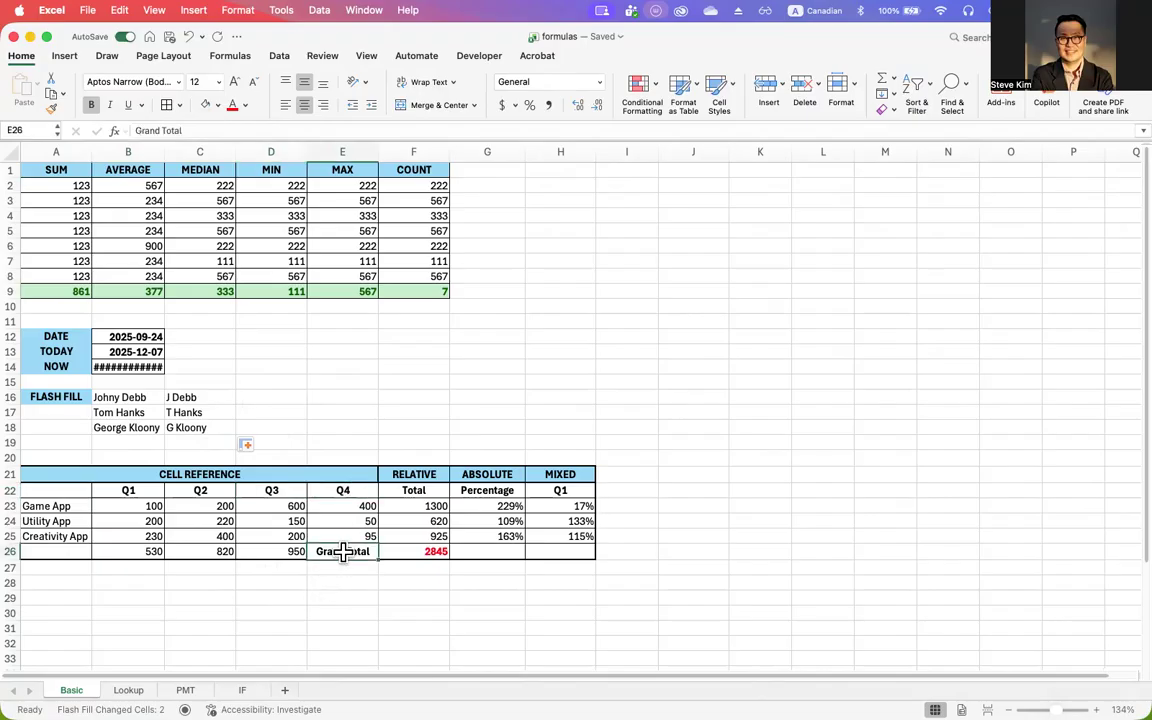
left_click(404, 551, "shift")
left_click_drag(415, 557, 418, 571)
Step: Enter 100 in cell E26, beneath the Q4 figures of the Cell Reference table
left_click(354, 552)
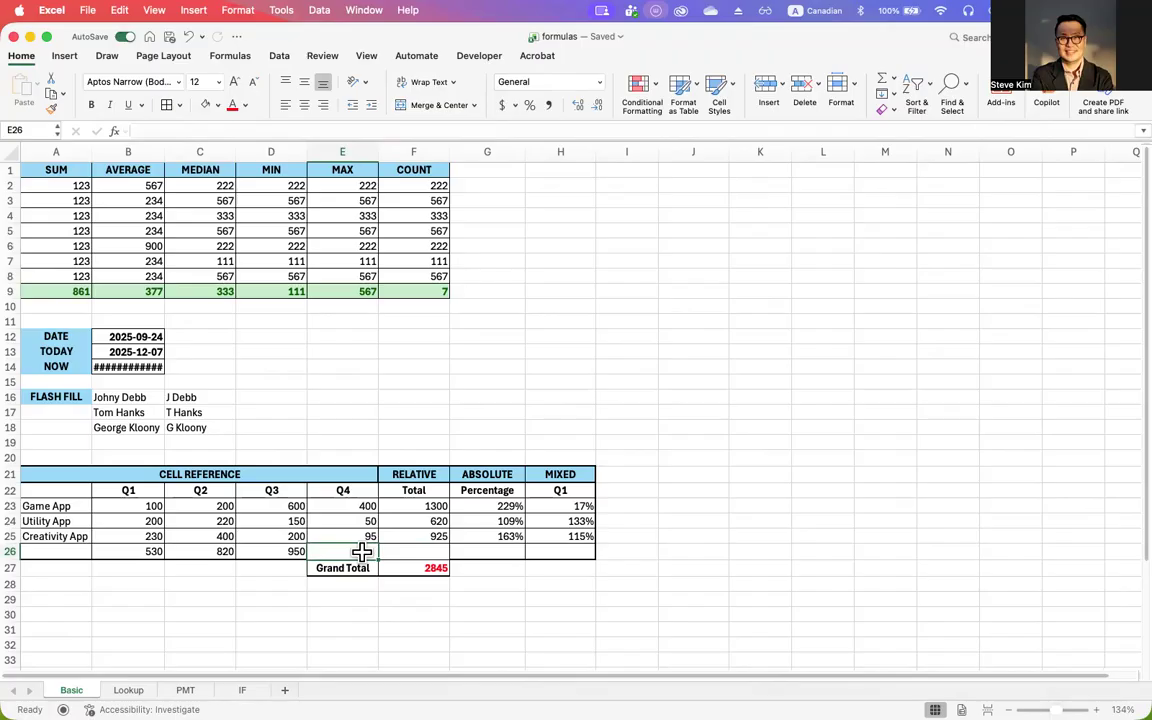
type("100")
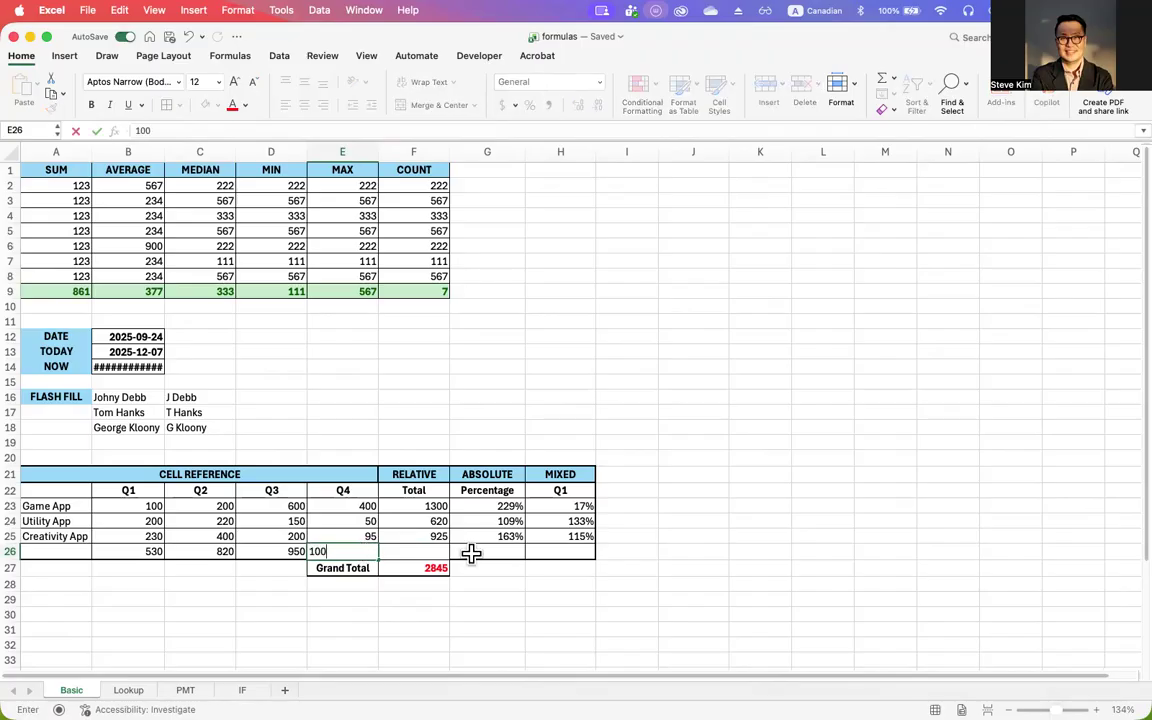
left_click(427, 552)
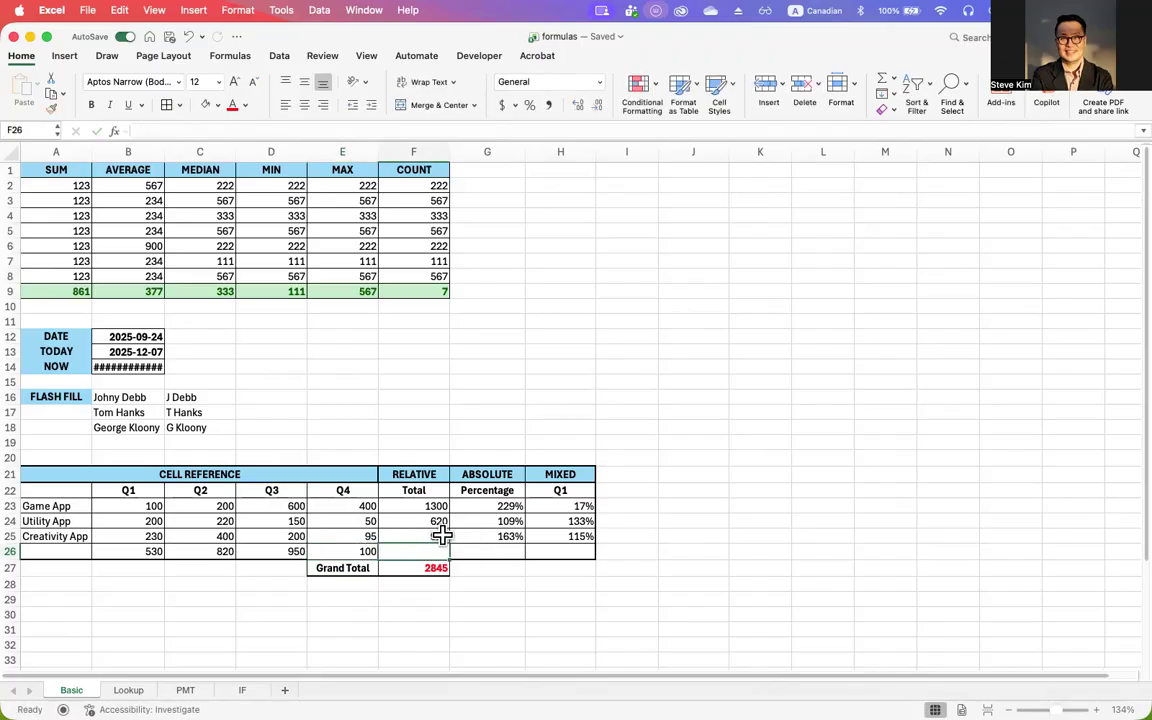
Step: Fill the Total, Percentage and Mixed Q1 formulas in F25:H25 down into row 26 of the Cell Reference table
left_click(447, 538)
left_click_drag(447, 541, 450, 555)
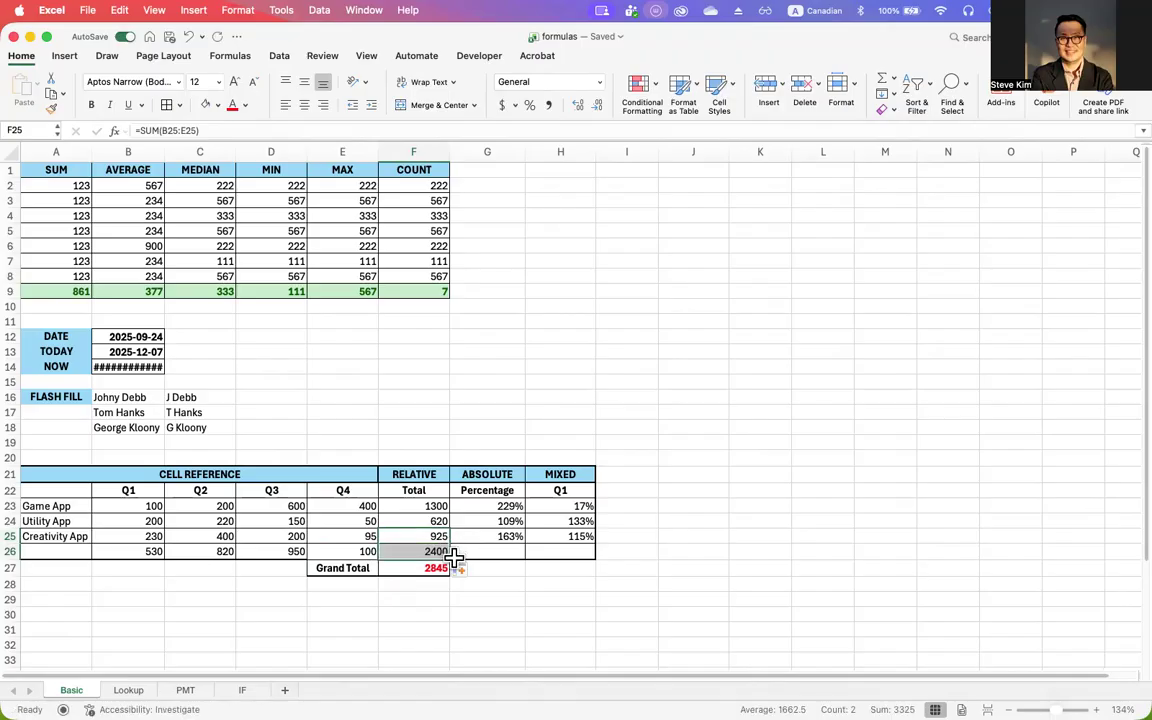
left_click(503, 538)
left_click_drag(527, 543, 526, 556)
left_click(578, 536)
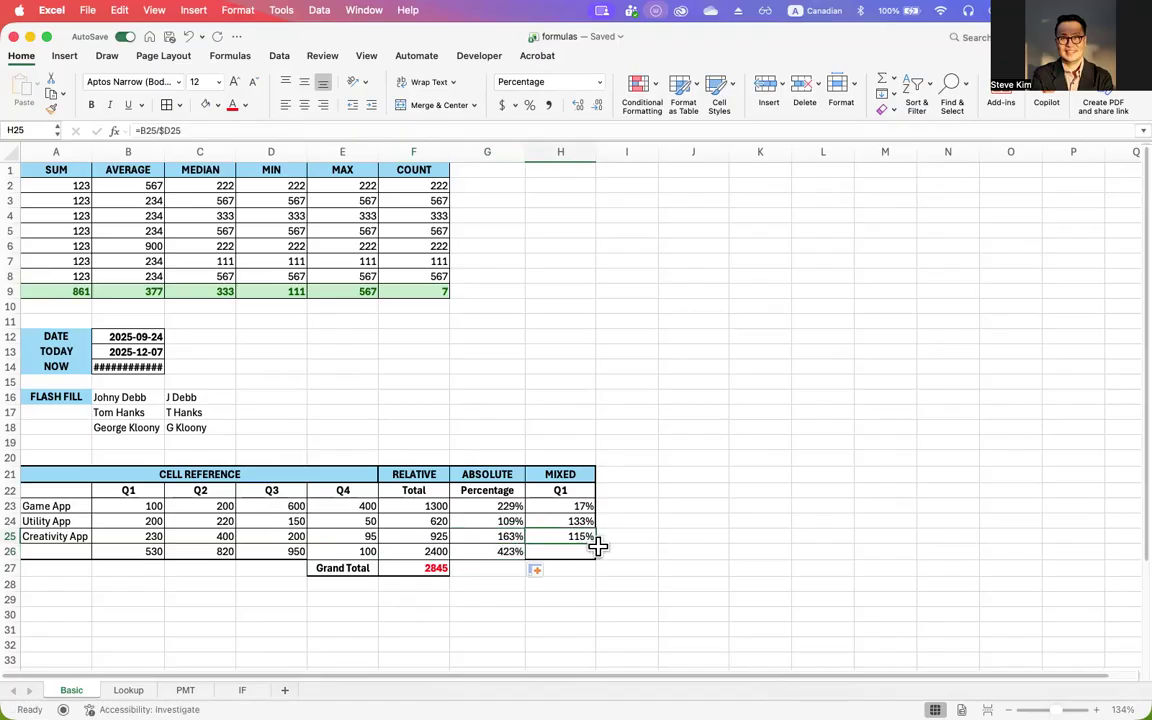
left_click_drag(594, 541, 598, 558)
left_click(484, 597)
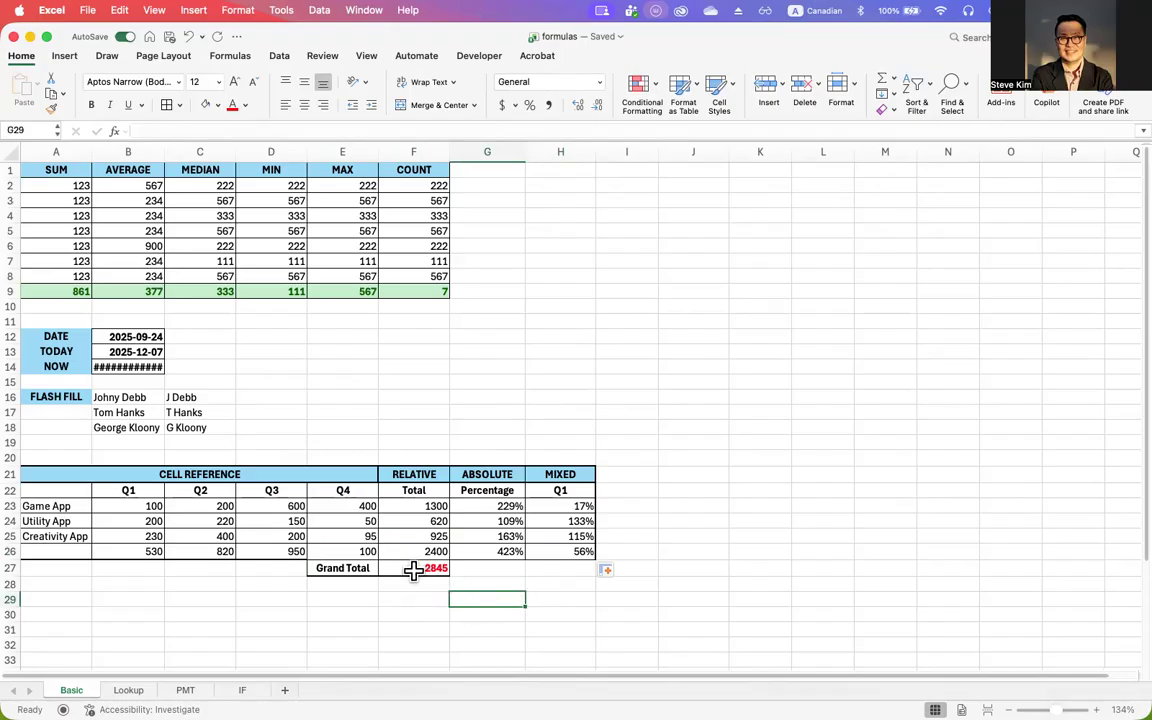
Step: Review the range summed by the Game App total in F23, and fill that relative formula down through F26
left_click(365, 508)
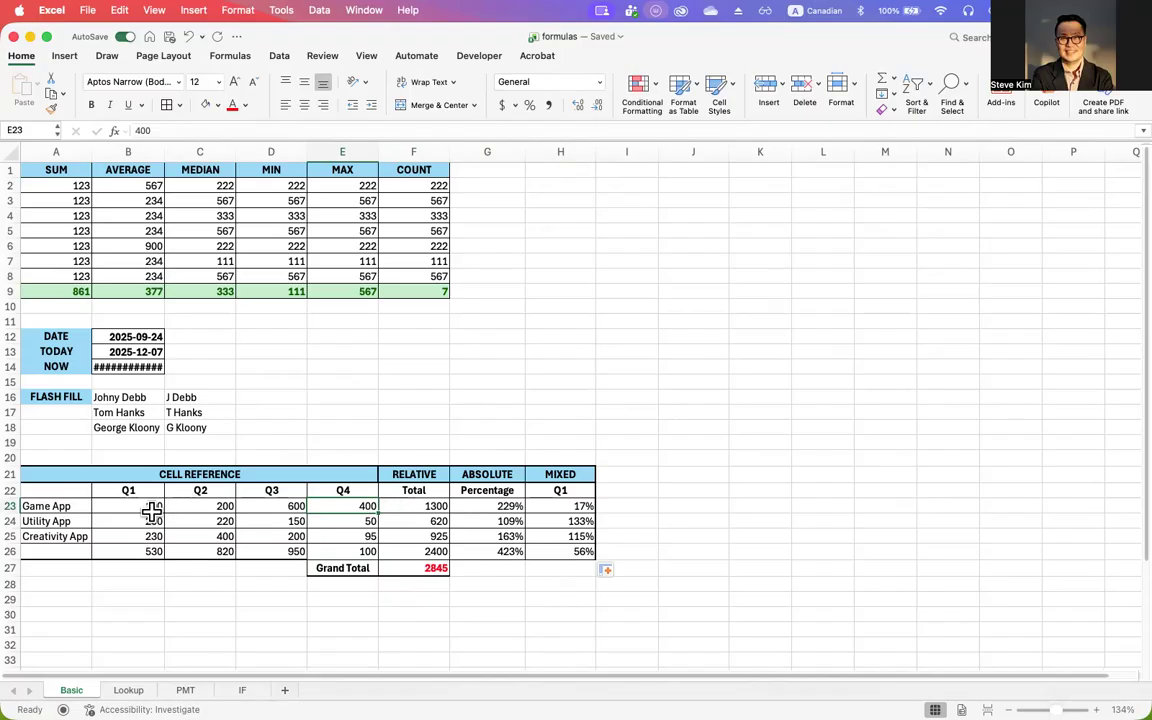
left_click(437, 508)
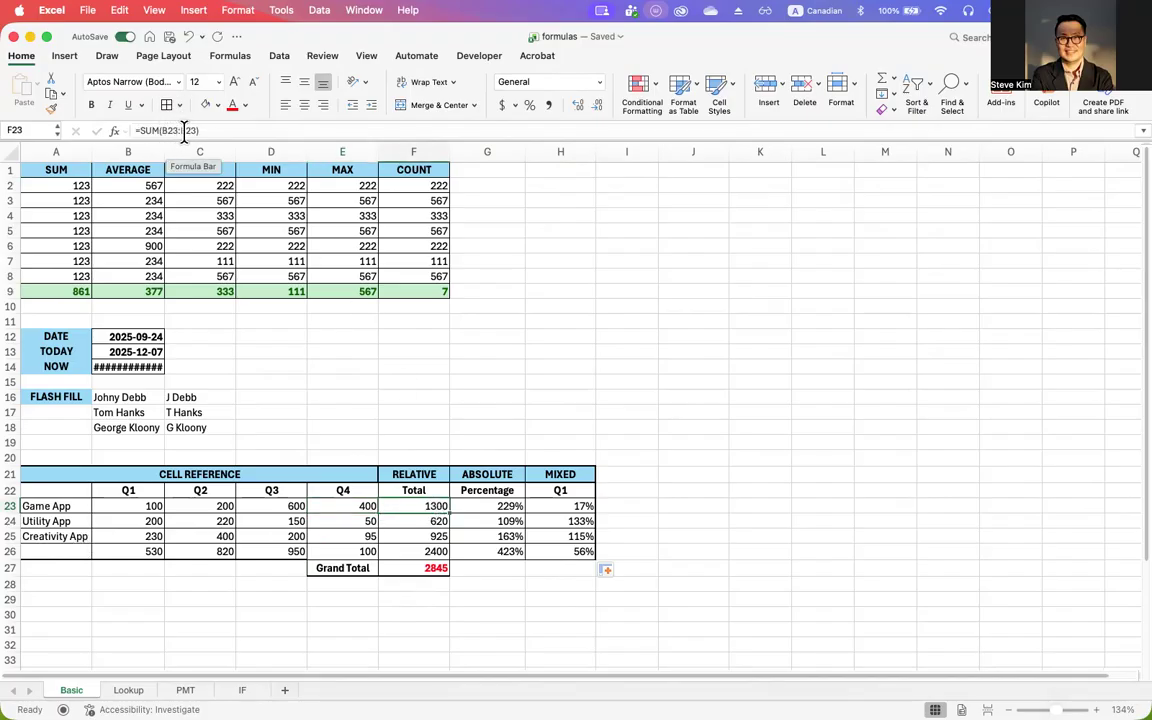
double_click(426, 505)
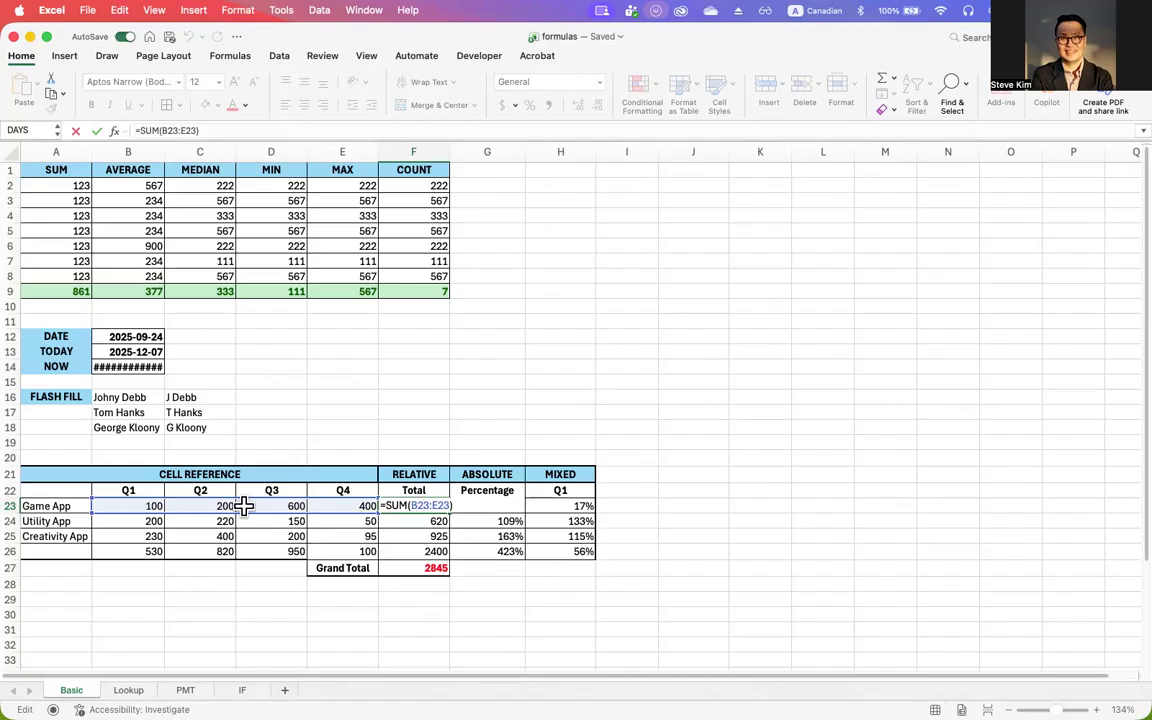
key("Escape")
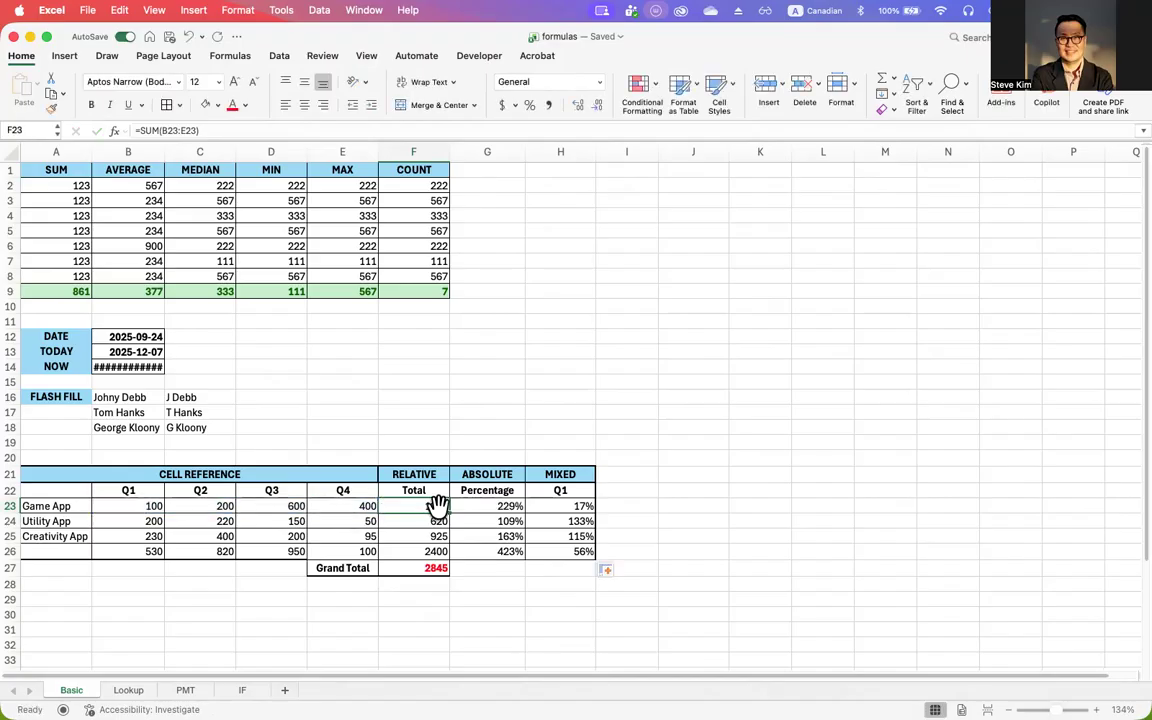
left_click_drag(450, 518, 450, 552)
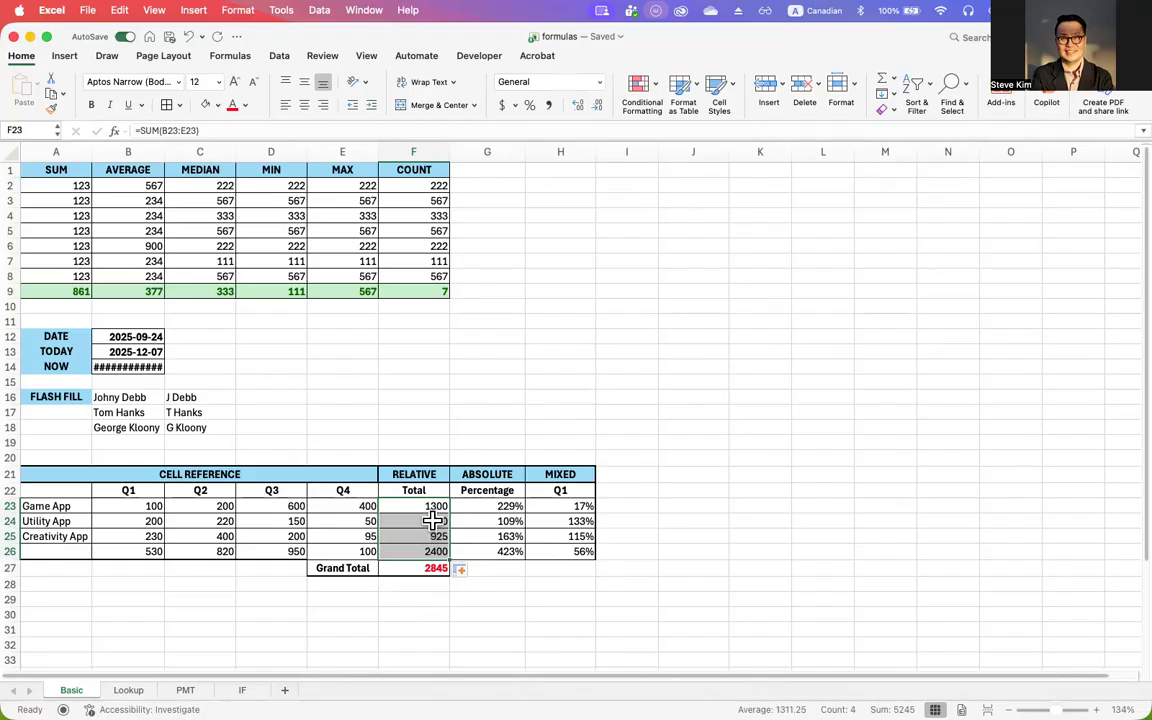
Step: Inspect the SUM formulas in F24, F25 and F26 to compare which row each relative reference covers
left_click(430, 521)
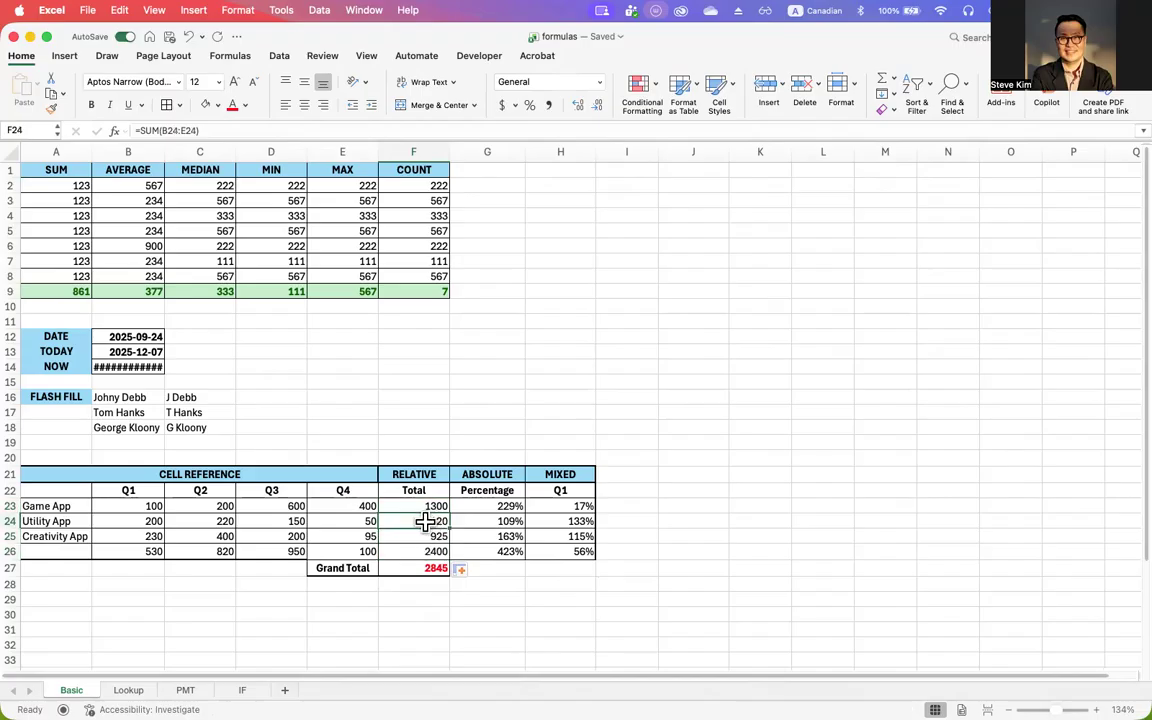
double_click(426, 521)
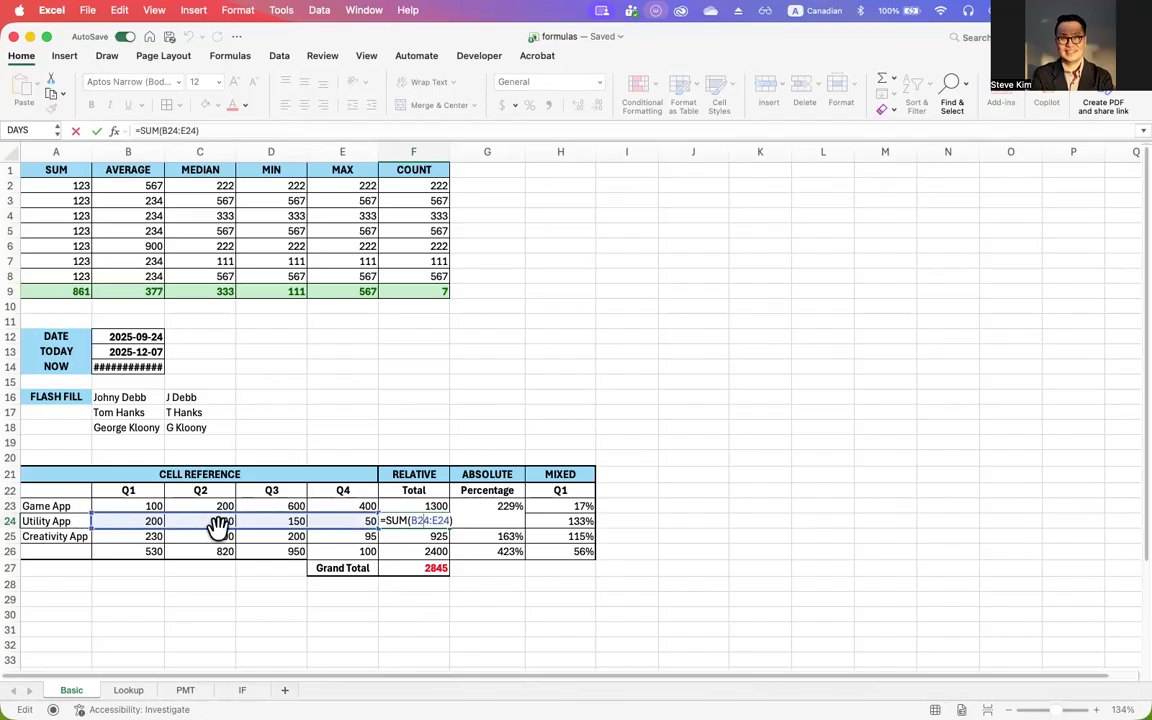
key("Escape")
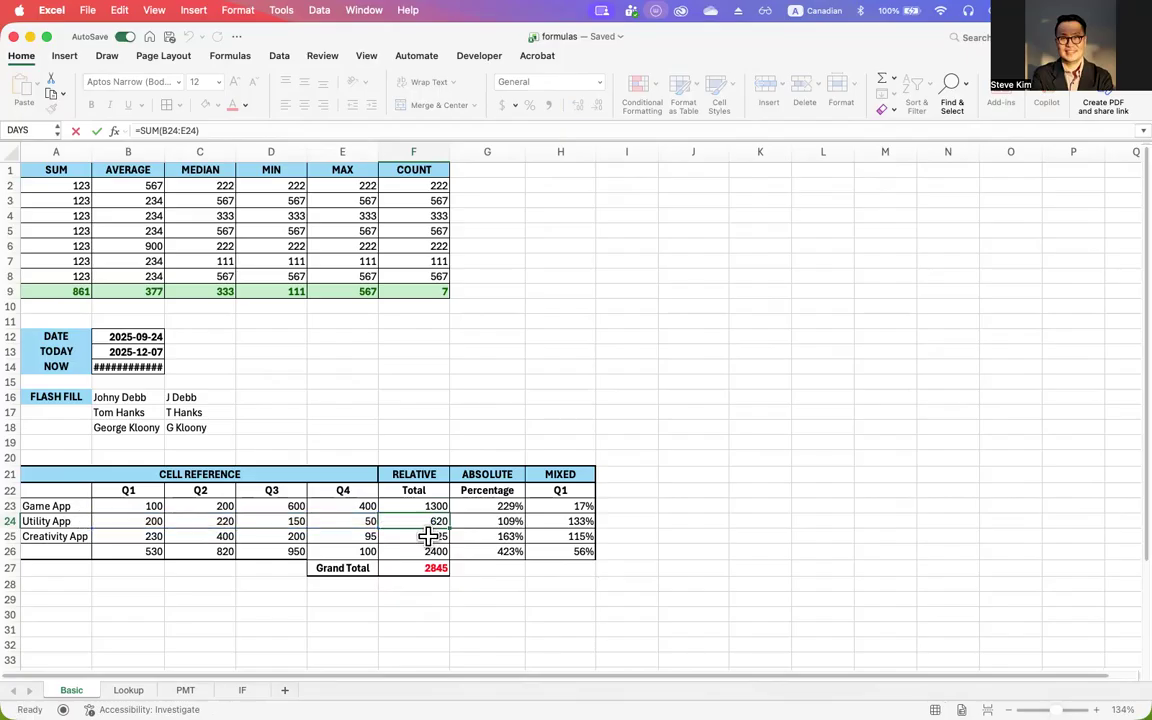
double_click(428, 537)
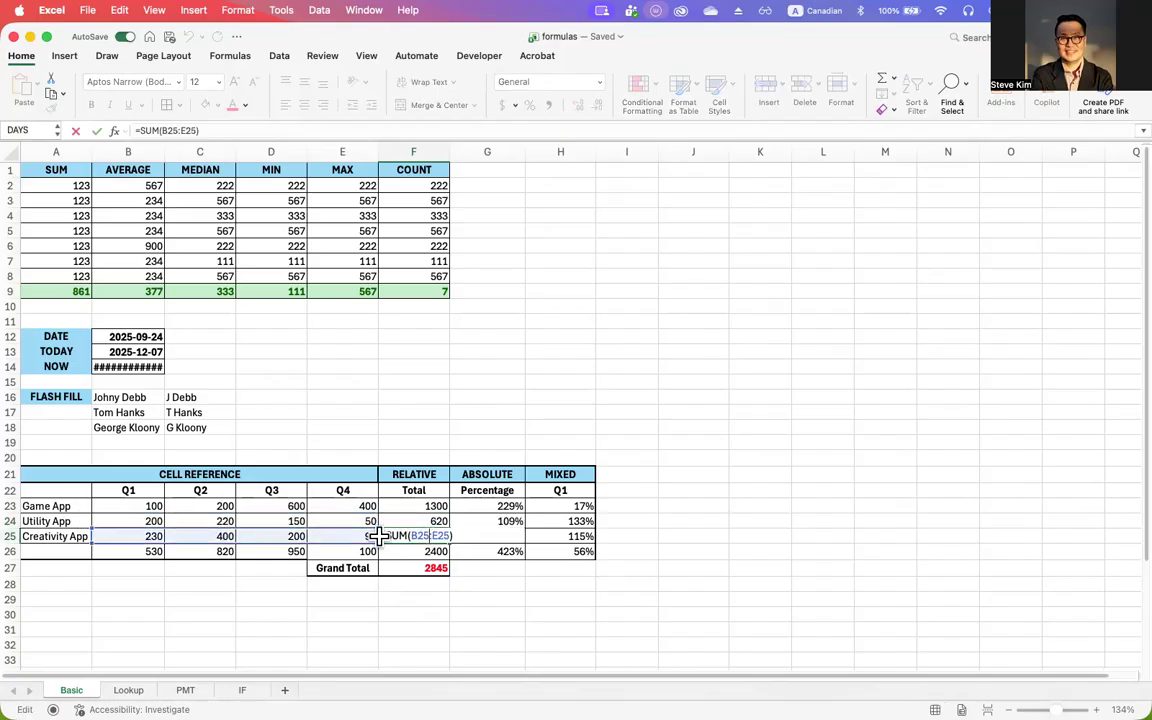
double_click(428, 552)
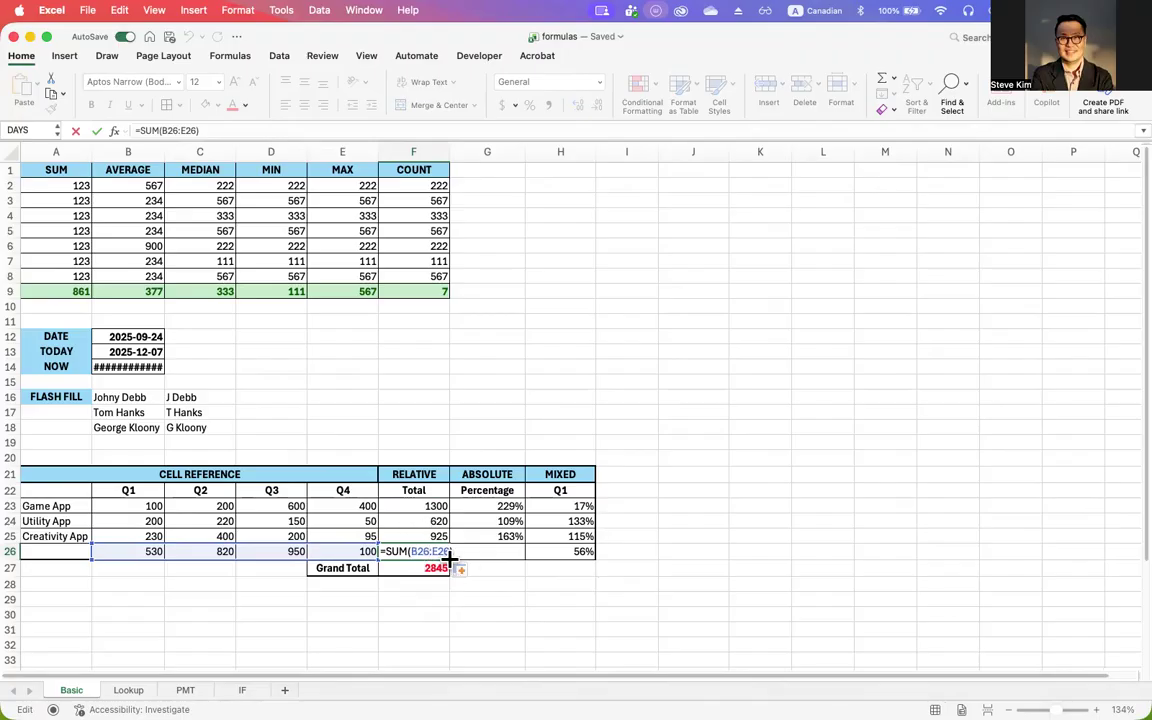
key("Return")
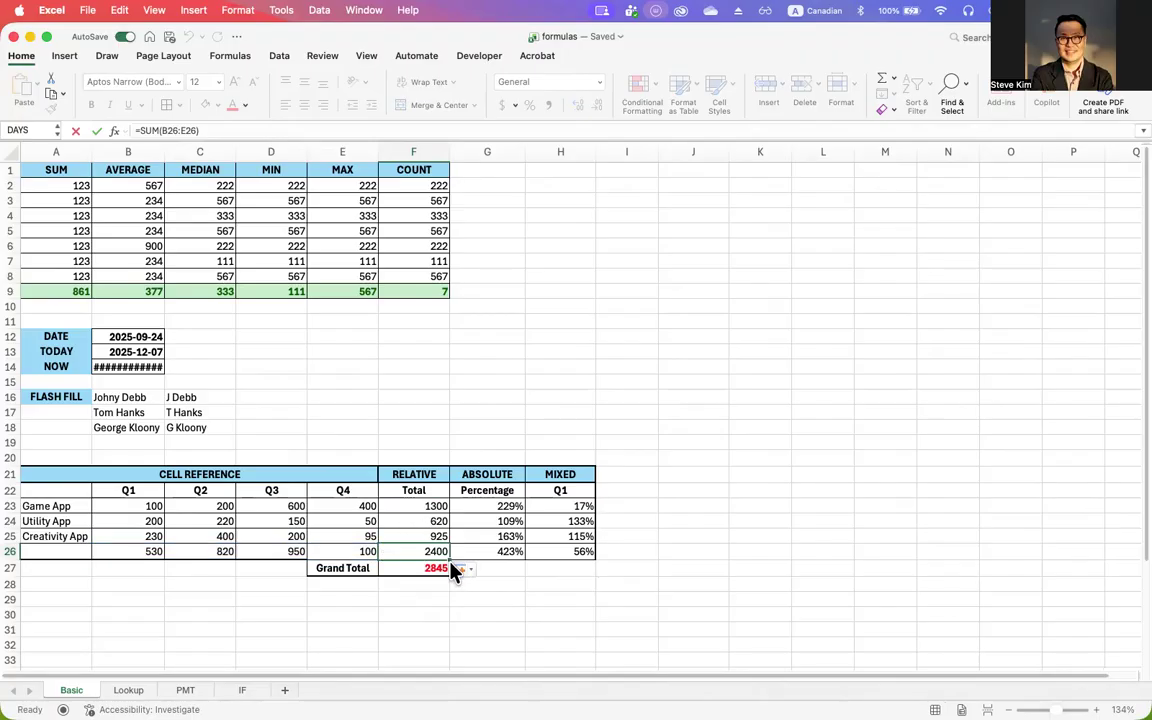
Step: Change the Game App percentage in G23 to =F23/$F$27 with an absolute Grand Total reference, and fill it down through G26
left_click(503, 507)
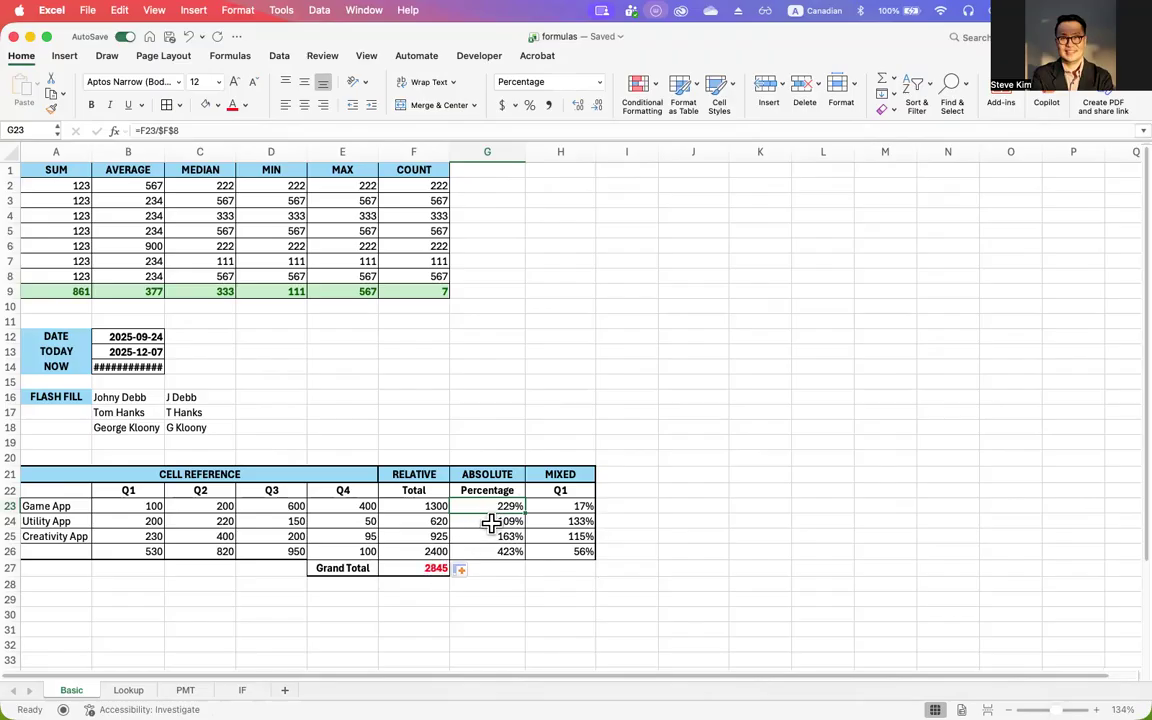
left_click(437, 569)
double_click(494, 506)
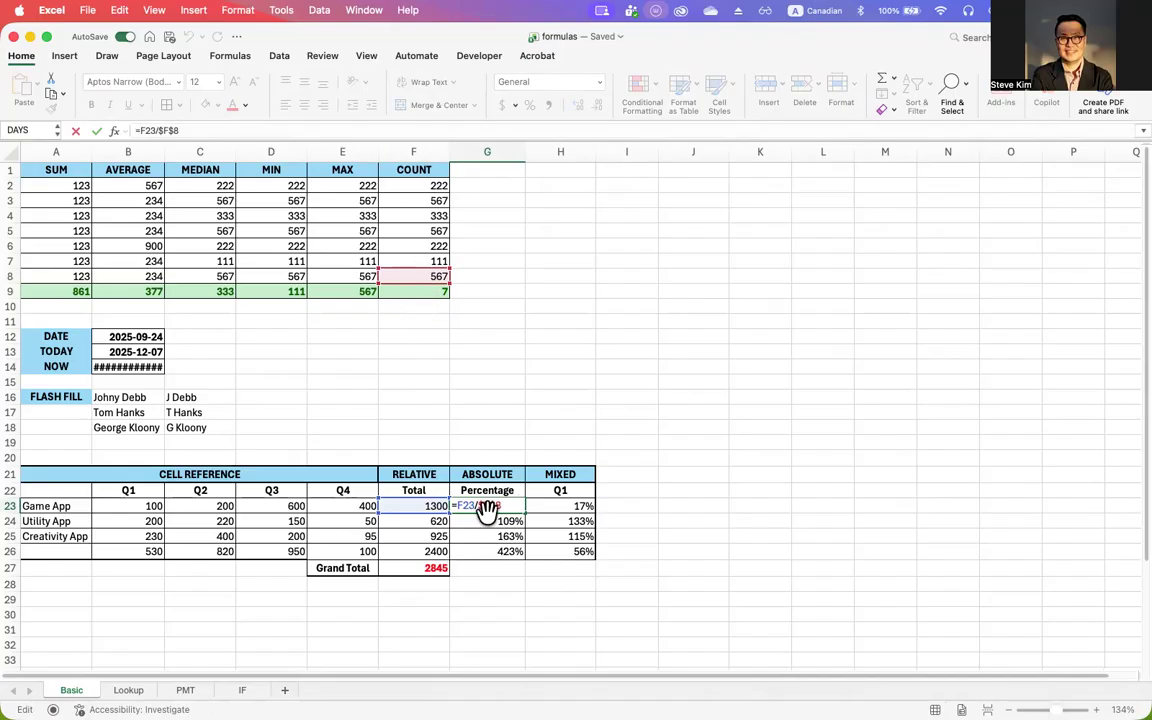
left_click(435, 569)
double_click(488, 506)
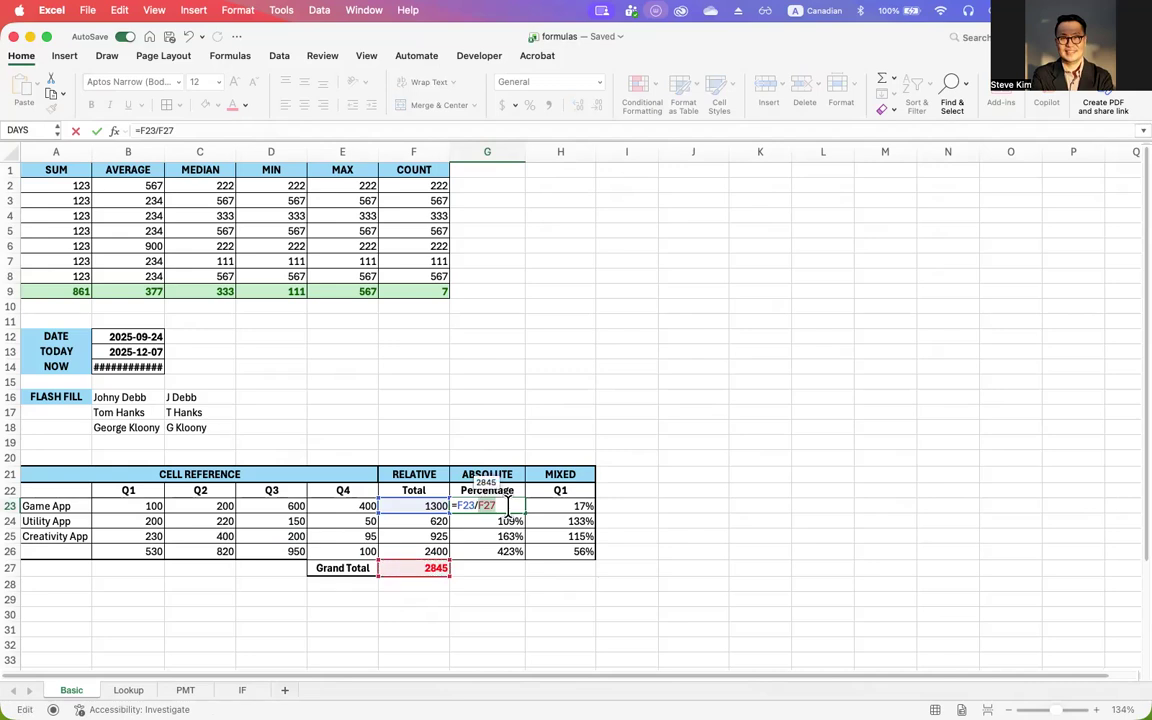
key("F4")
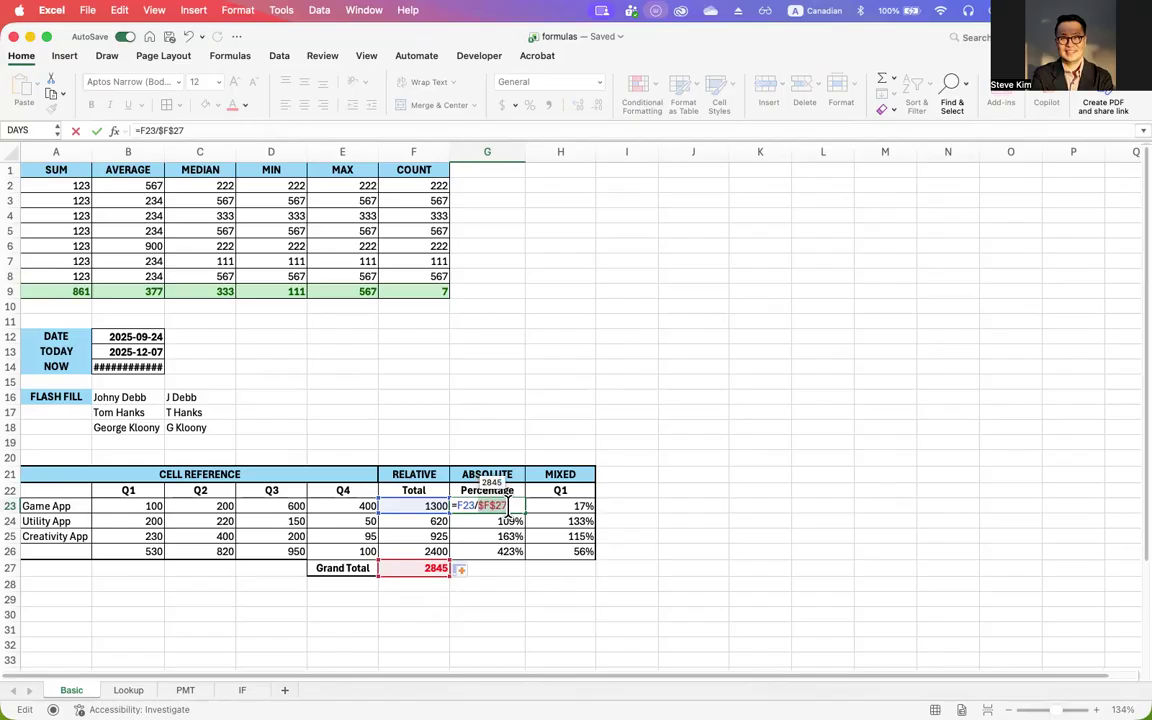
key("Return")
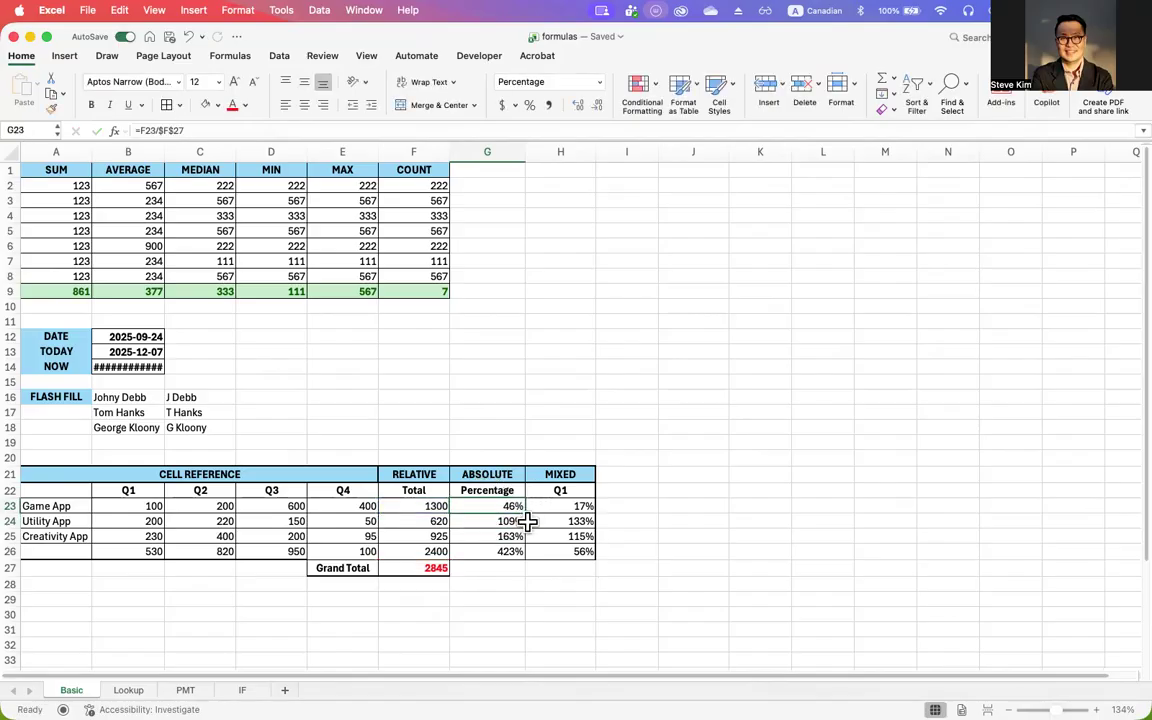
left_click_drag(525, 513, 525, 556)
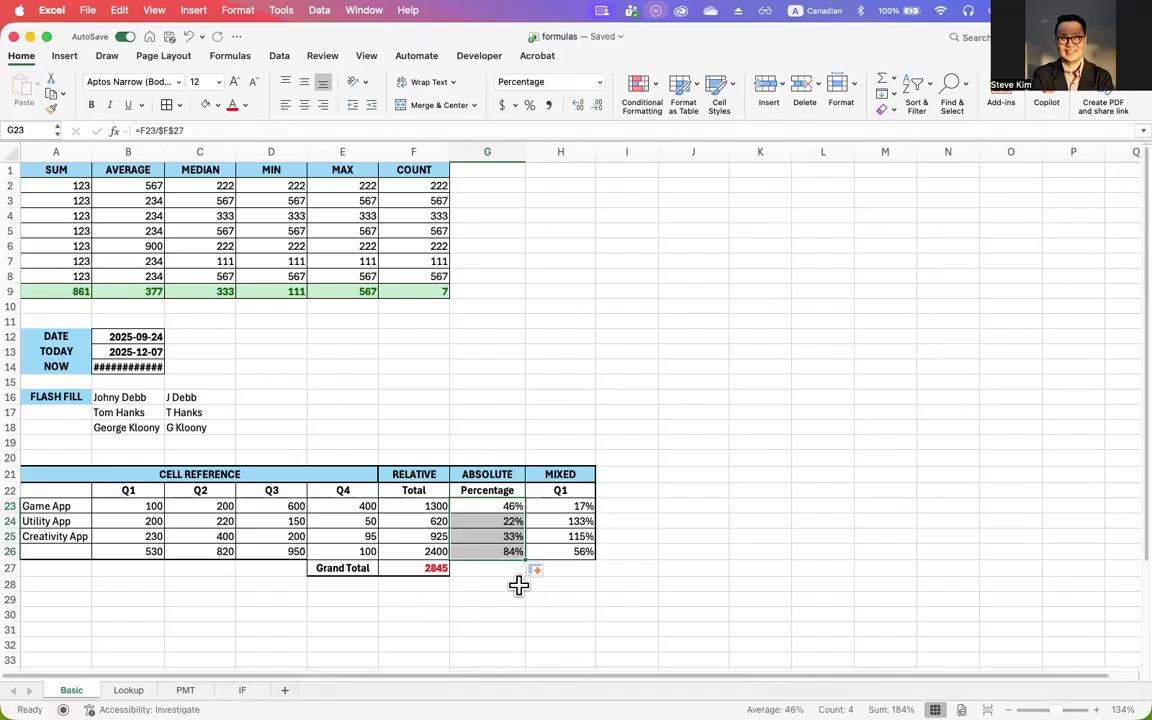
Step: Extend the Grand Total formula in F27 to =SUM(F23:F26) so that it includes the row 26 total
left_click(500, 507)
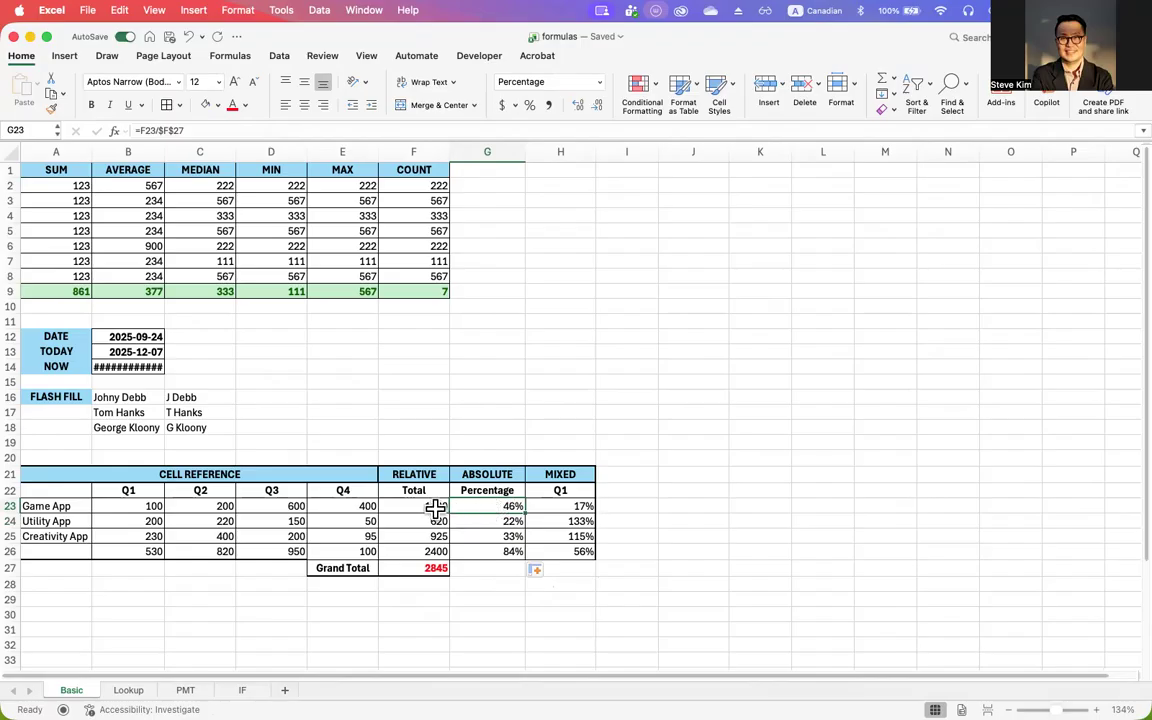
double_click(500, 505)
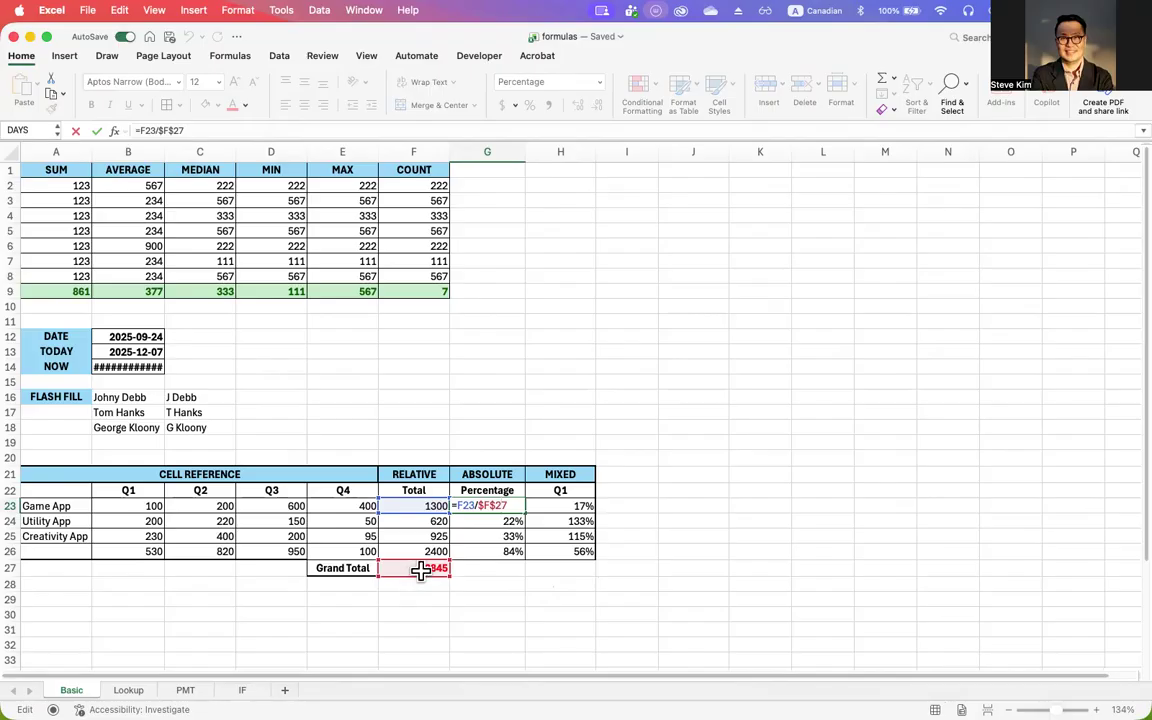
double_click(422, 570)
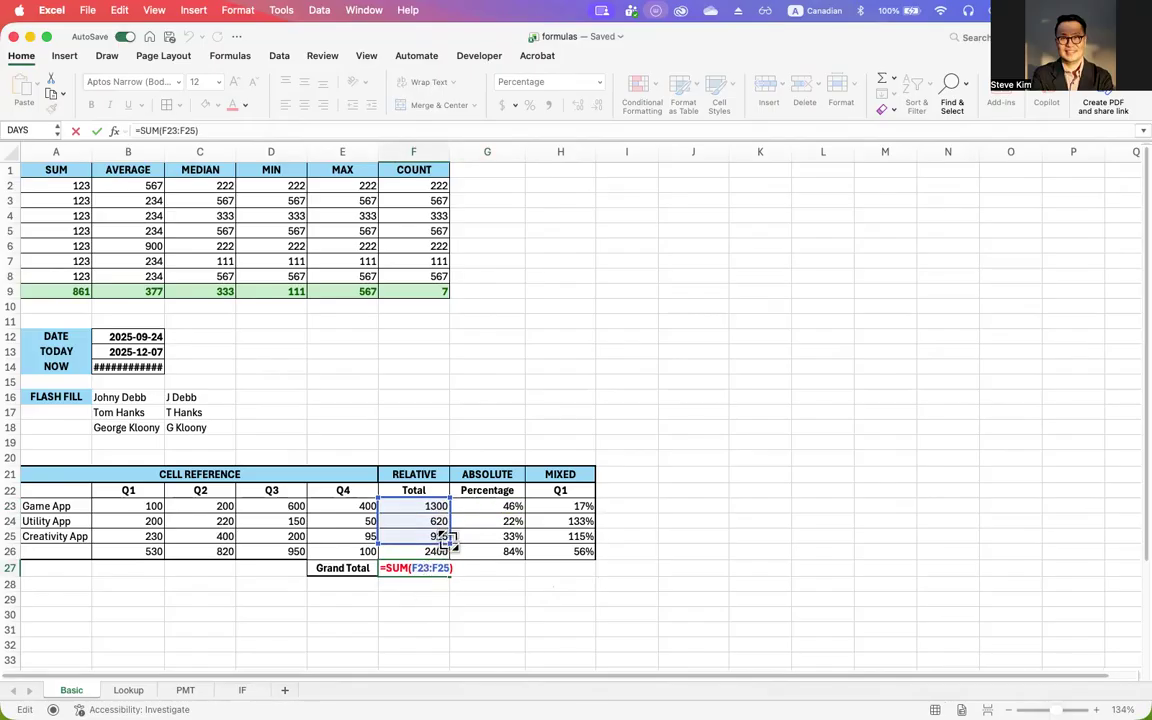
left_click_drag(449, 544, 448, 557)
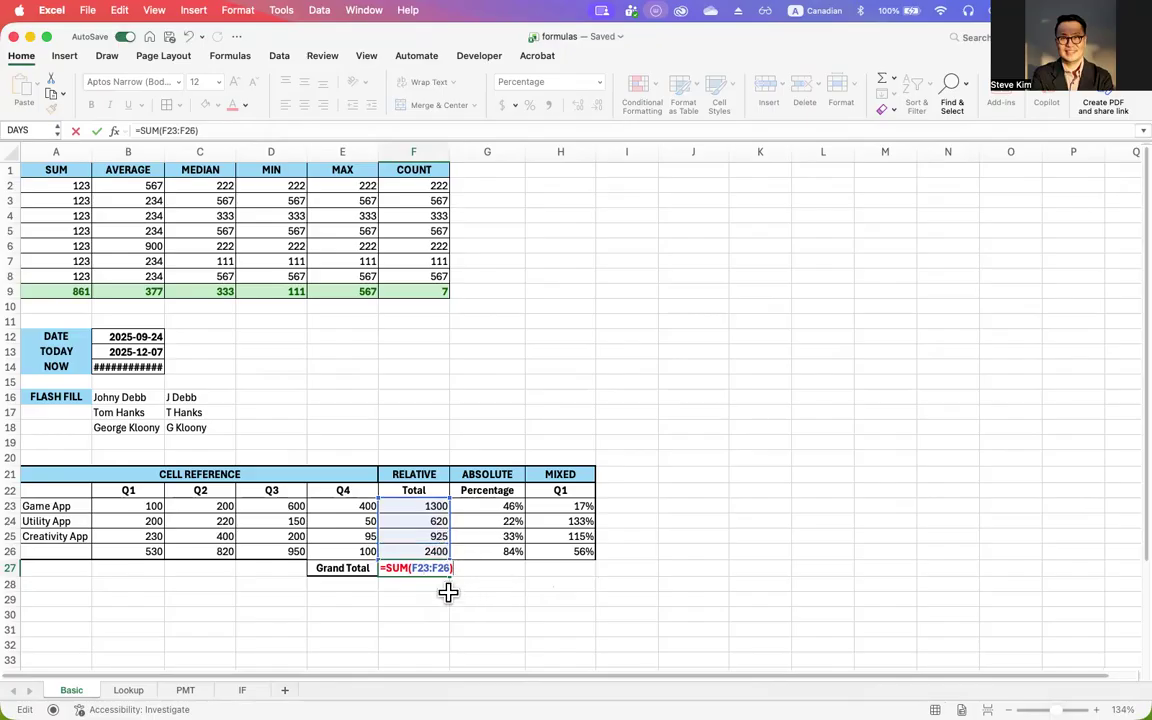
key("Return")
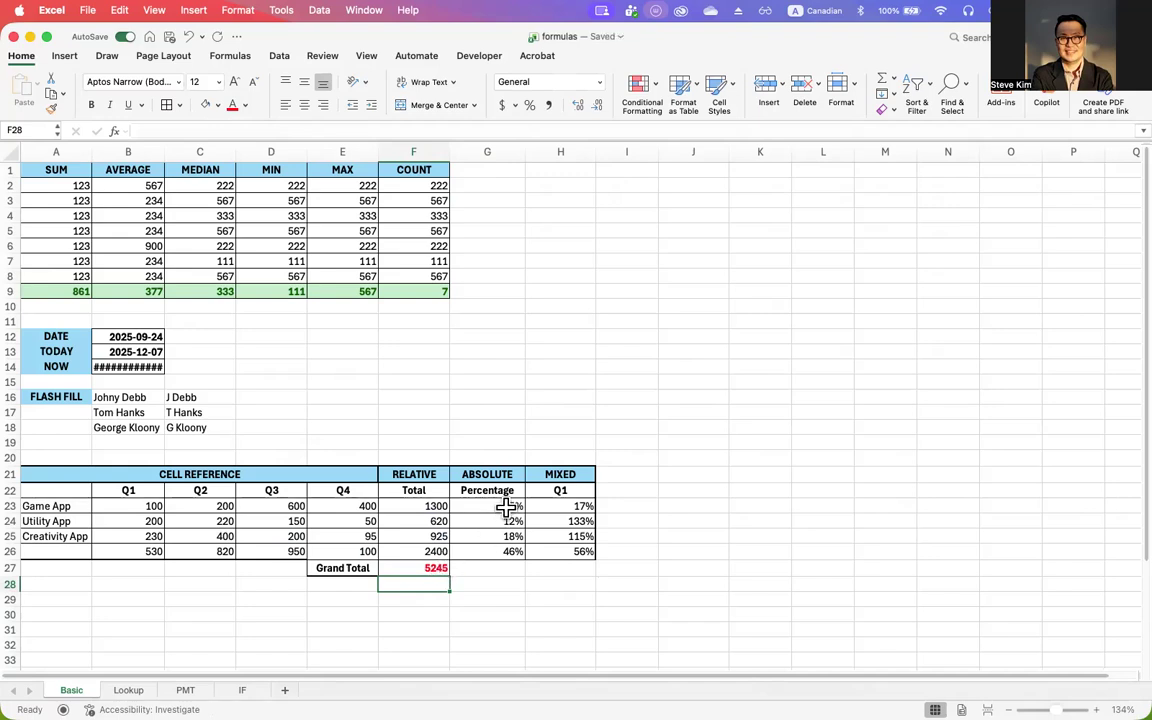
Step: Examine the relative and absolute references in the Game App percentage formula in G23, leaving the formula as it is
left_click(508, 507)
double_click(506, 507)
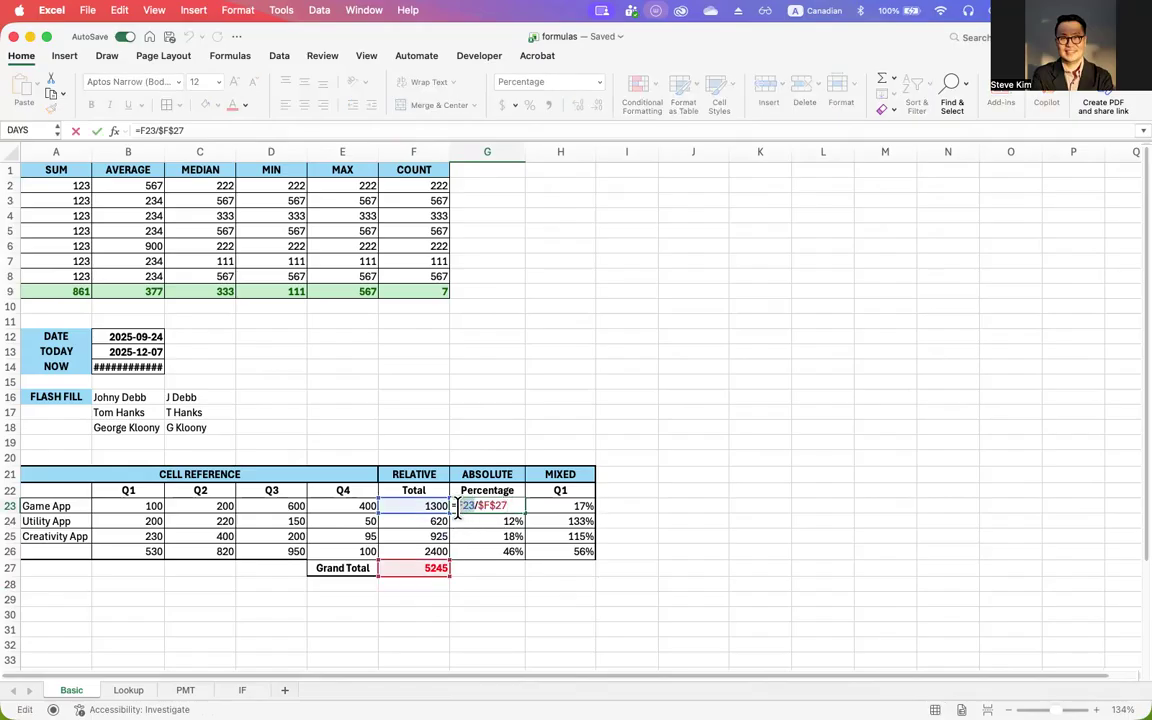
mouse_move(477, 510)
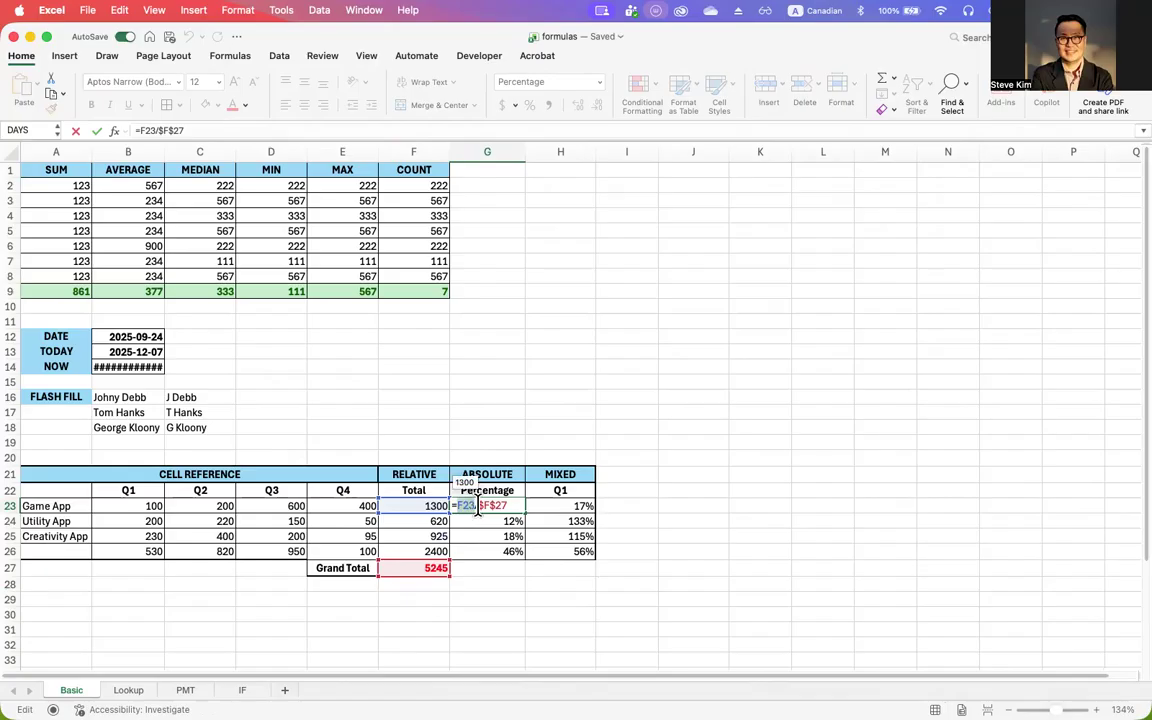
left_click_drag(477, 510, 509, 507)
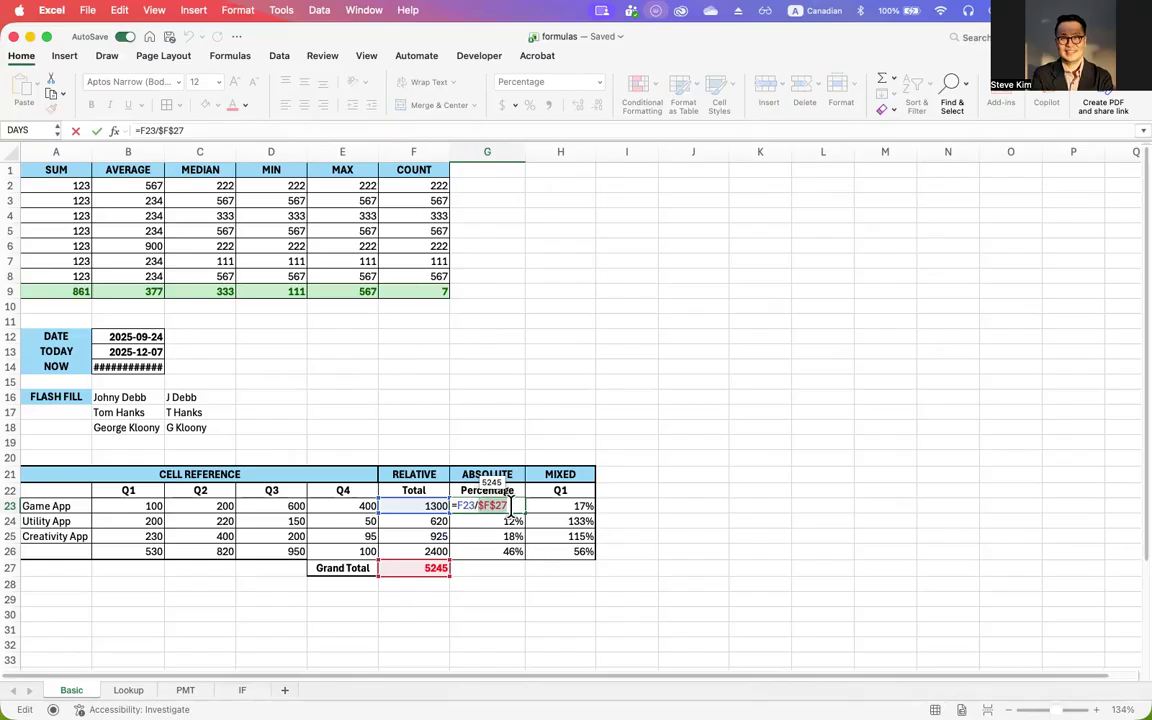
left_click(505, 519)
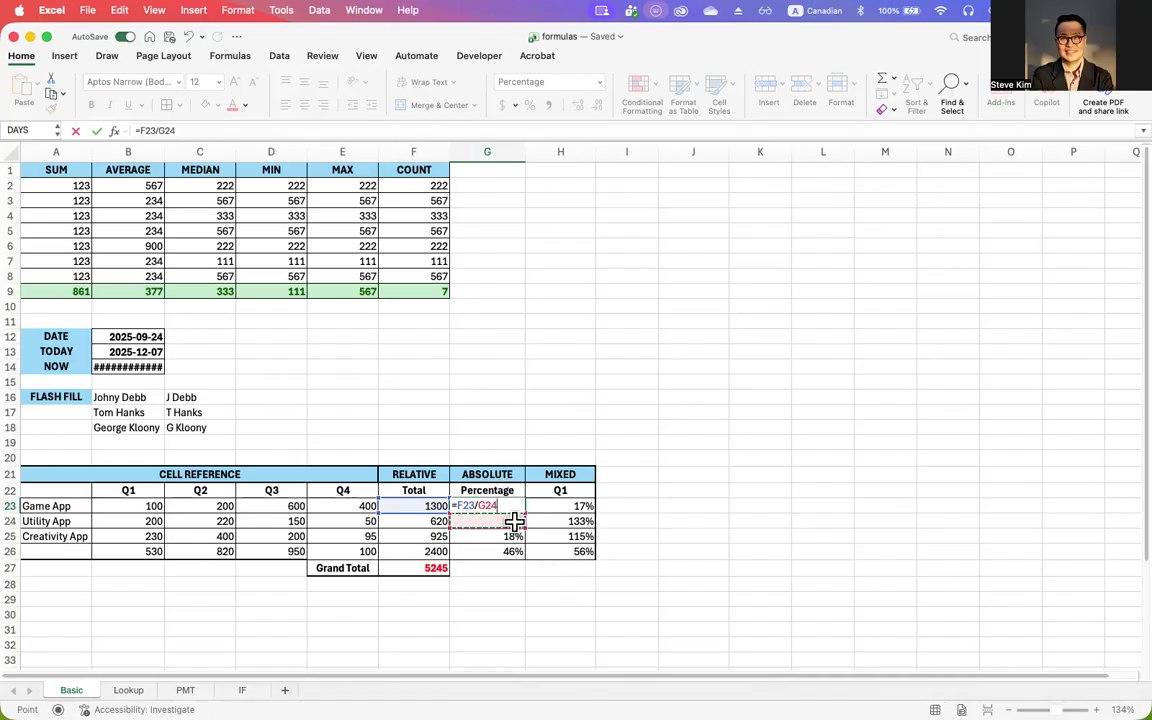
key("super+z")
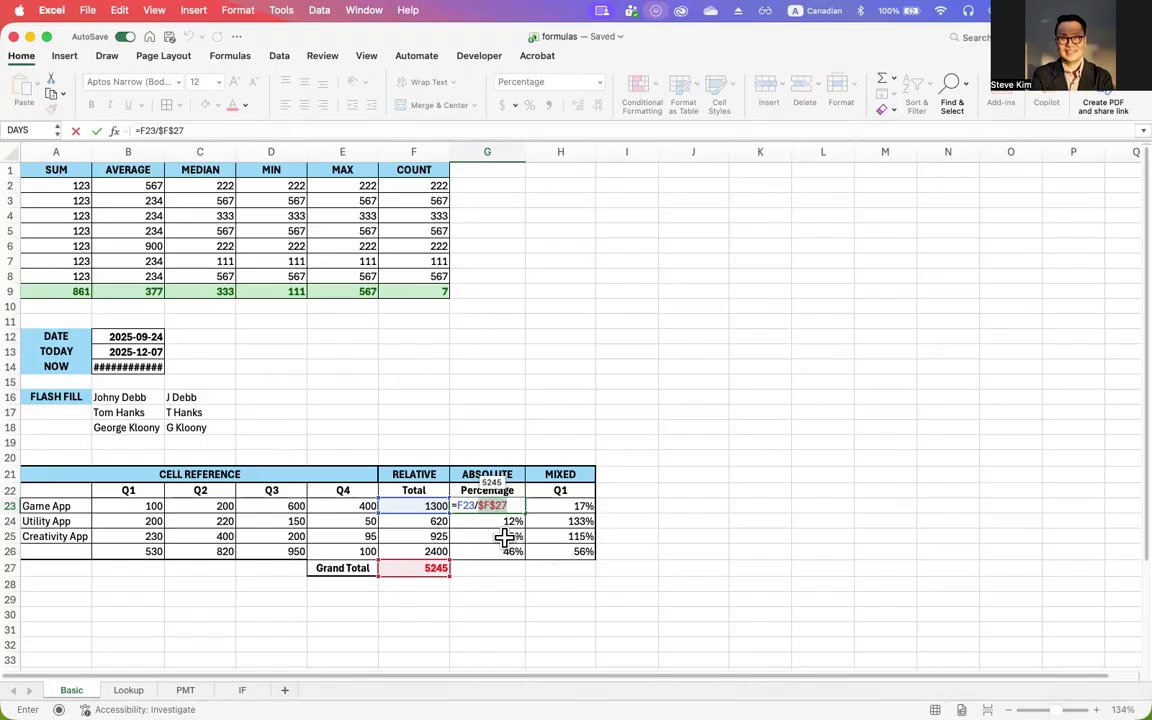
key("Escape")
Step: Inspect the percentage formulas in G24, G25 and G26 to compare their row total references with the Grand Total reference
double_click(501, 525)
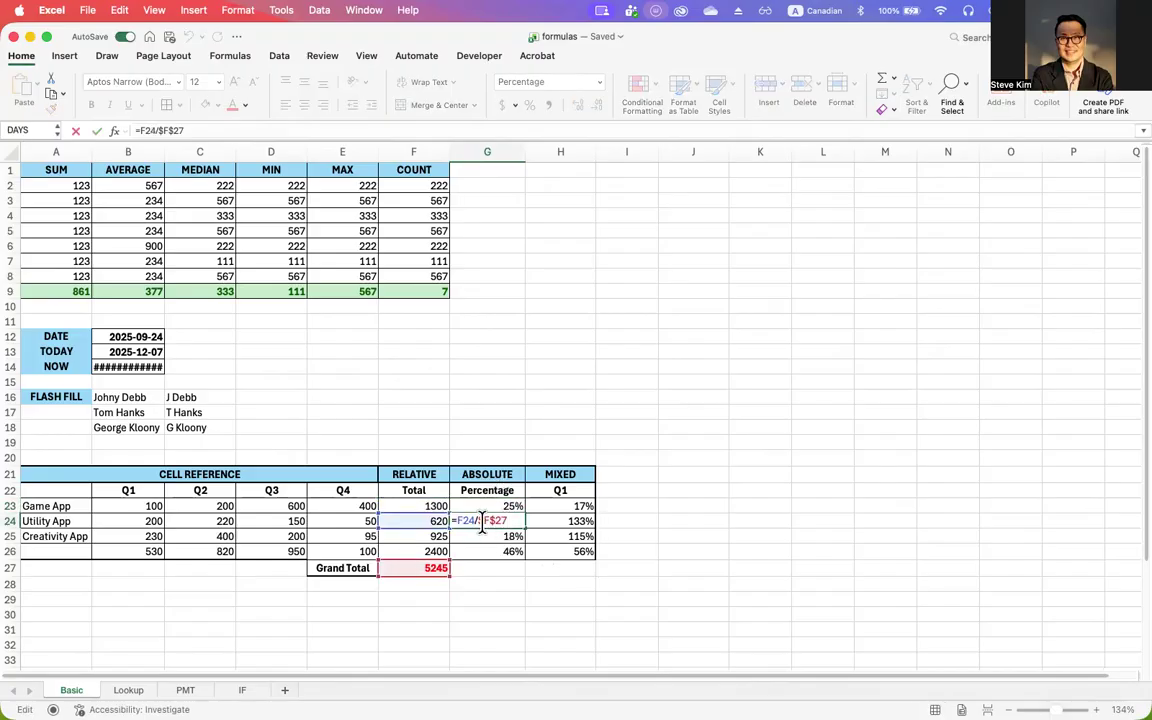
key("Return")
key("F2")
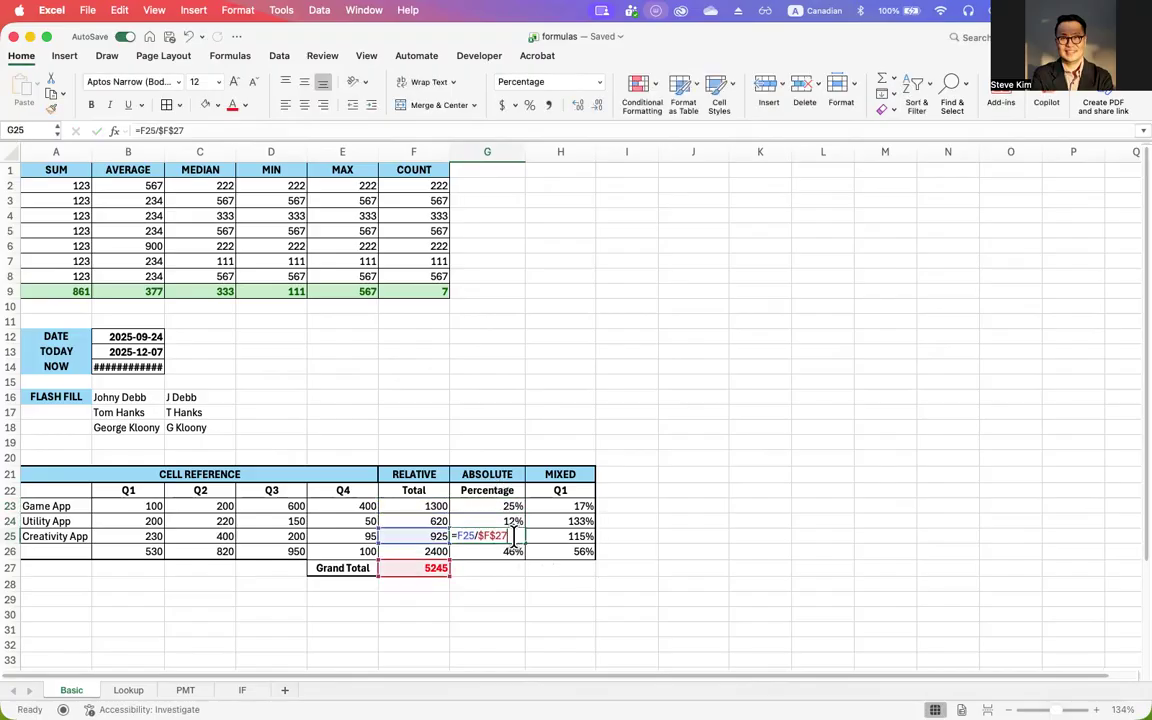
key("Return")
key("F2")
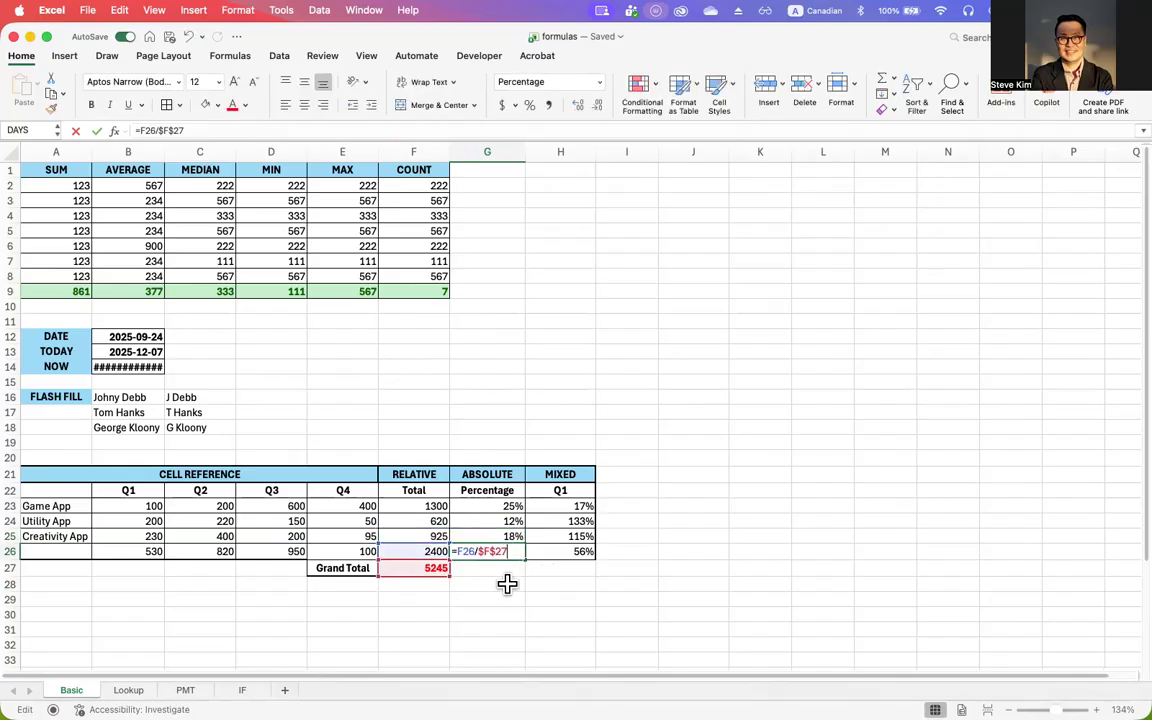
Step: Review the percentage formulas from G23 down through G26 again, checking which reference shifts by row and which stays locked
double_click(495, 506)
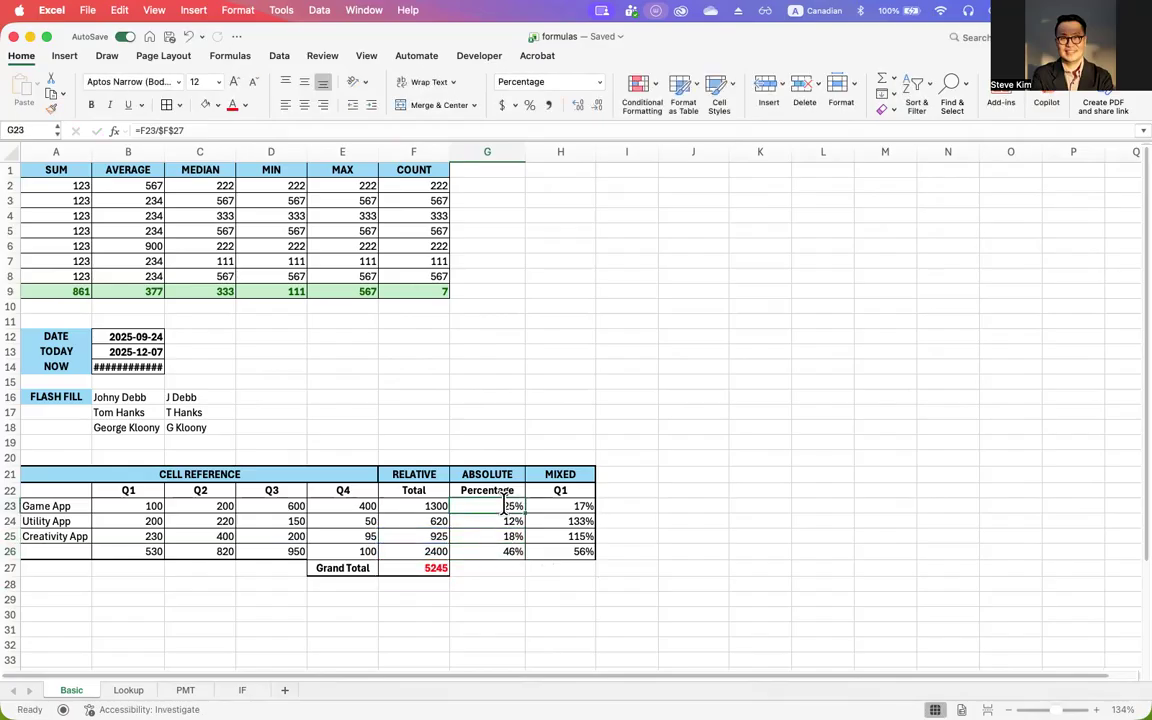
key("Return")
key("F2")
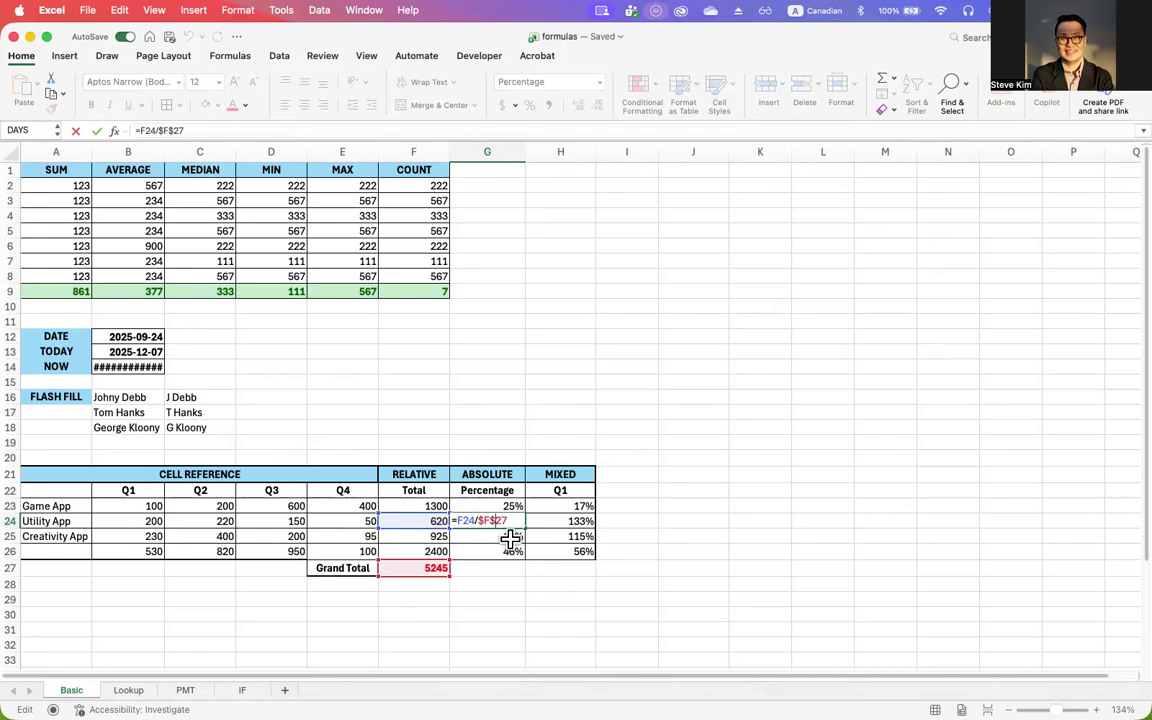
key("Return")
key("F2")
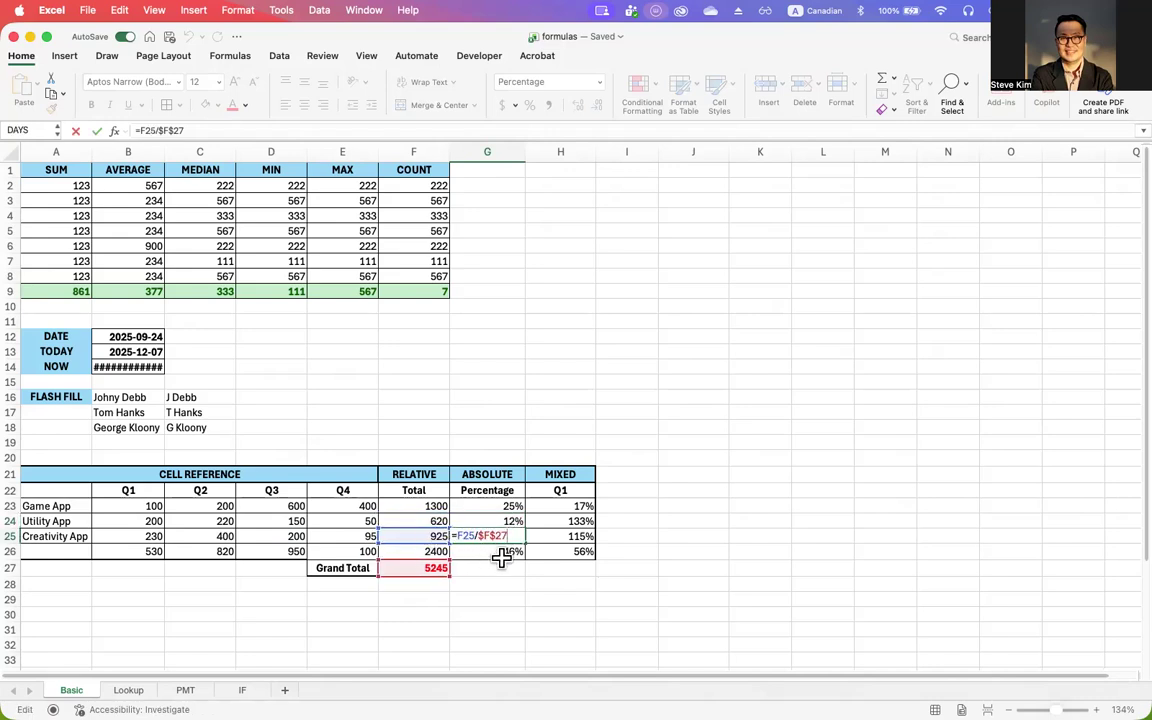
key("Return")
key("F2")
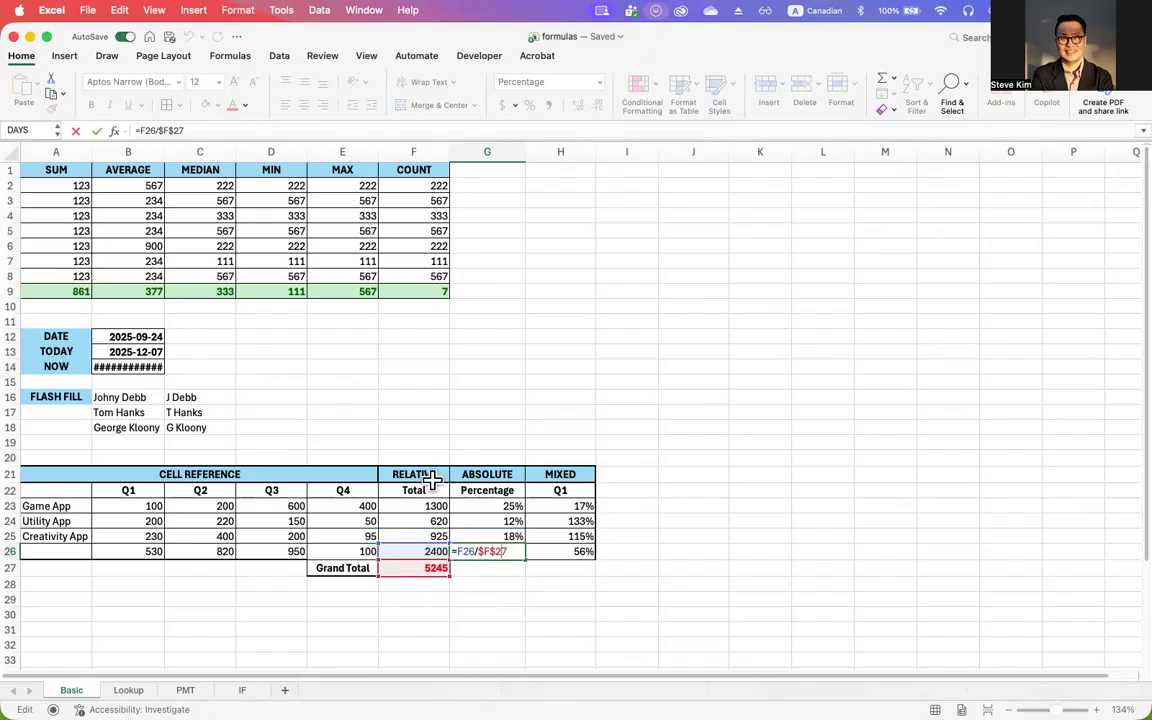
key("ctrl+Return")
left_click(577, 507)
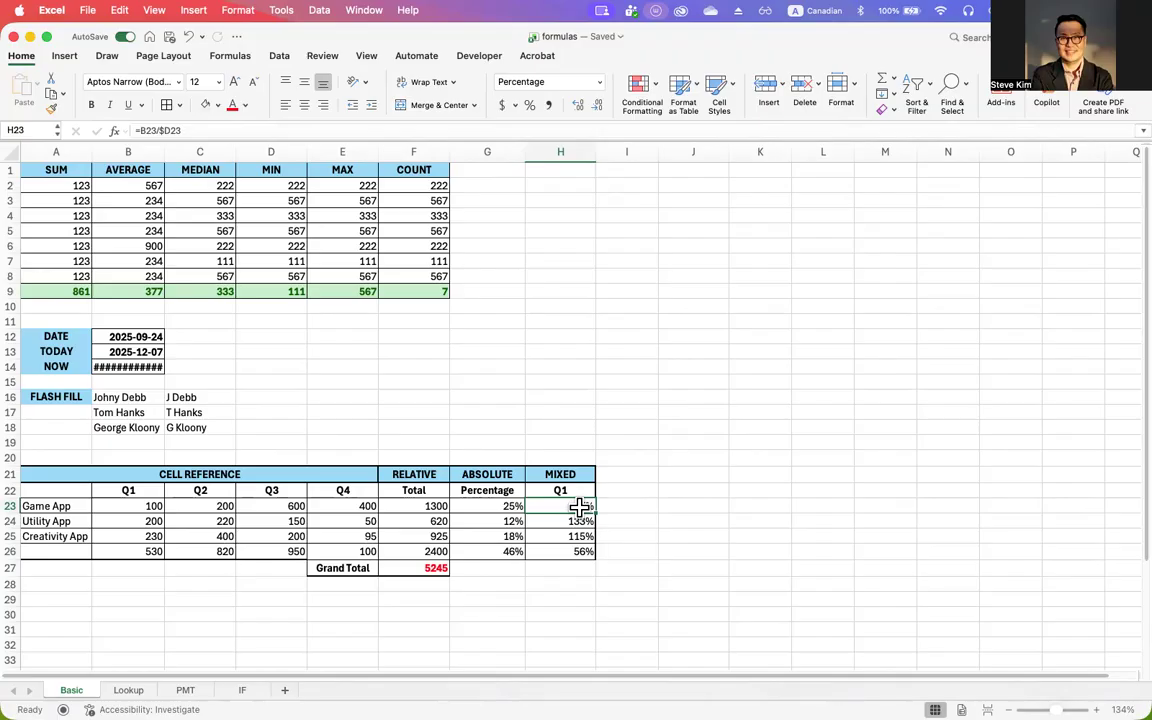
double_click(580, 507)
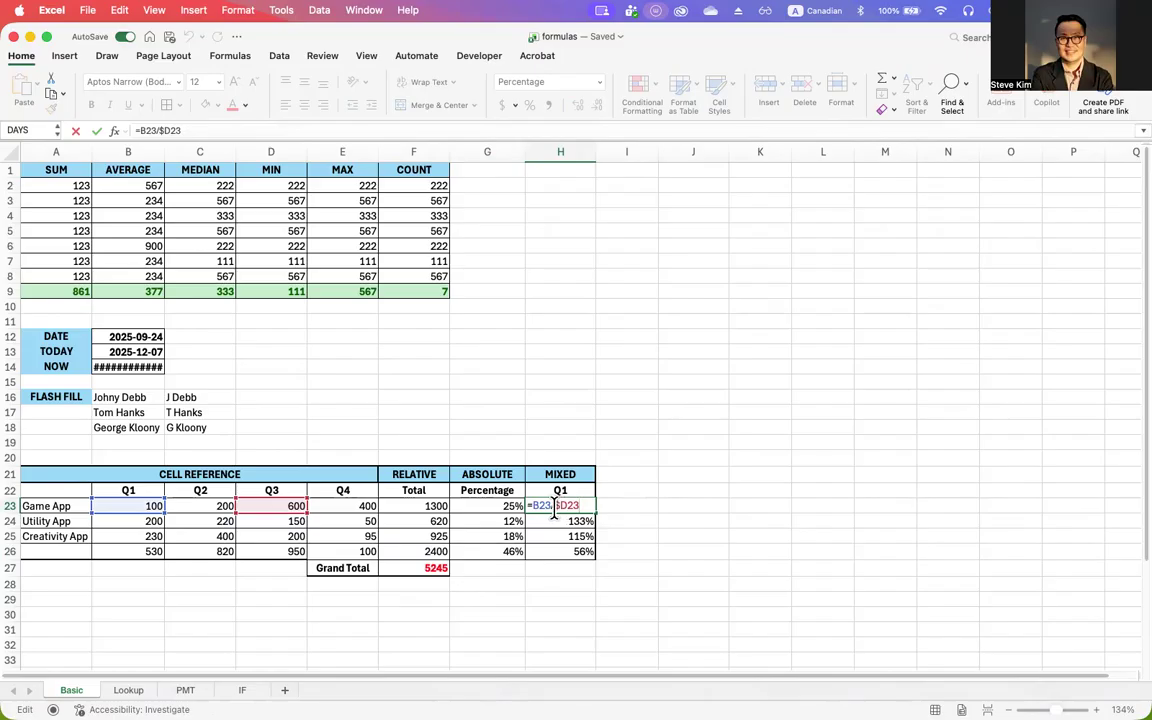
left_click_drag(553, 510, 589, 505)
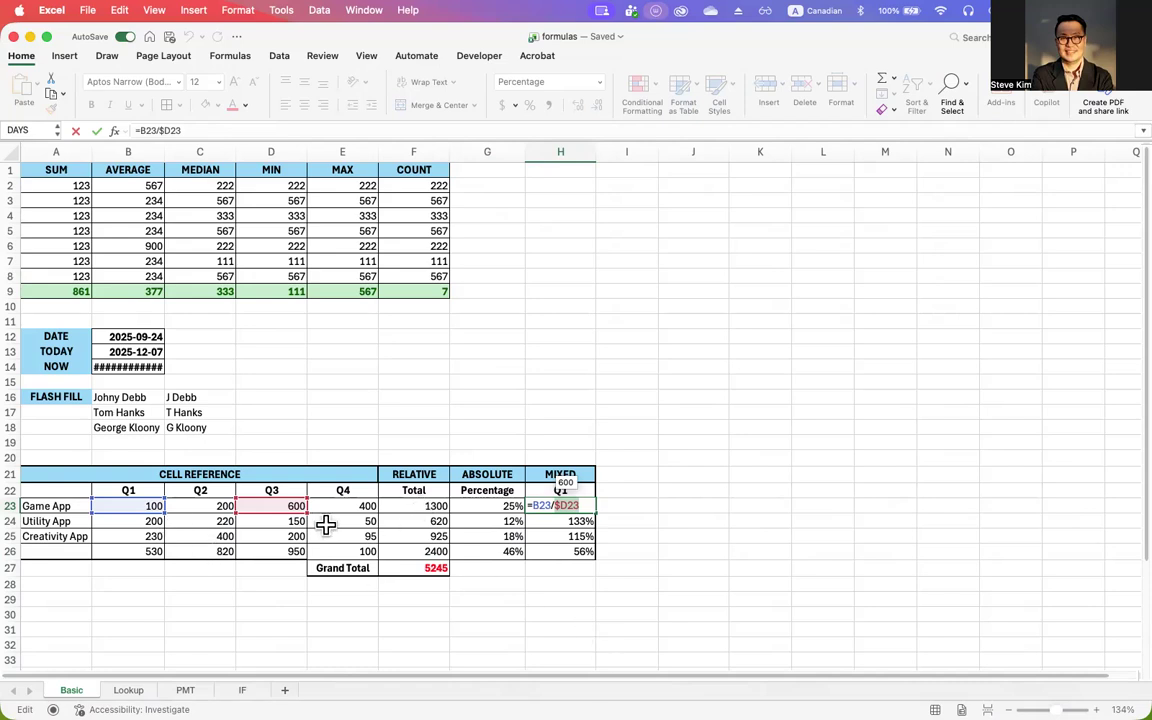
left_click(418, 507)
left_click_drag(554, 510, 573, 501)
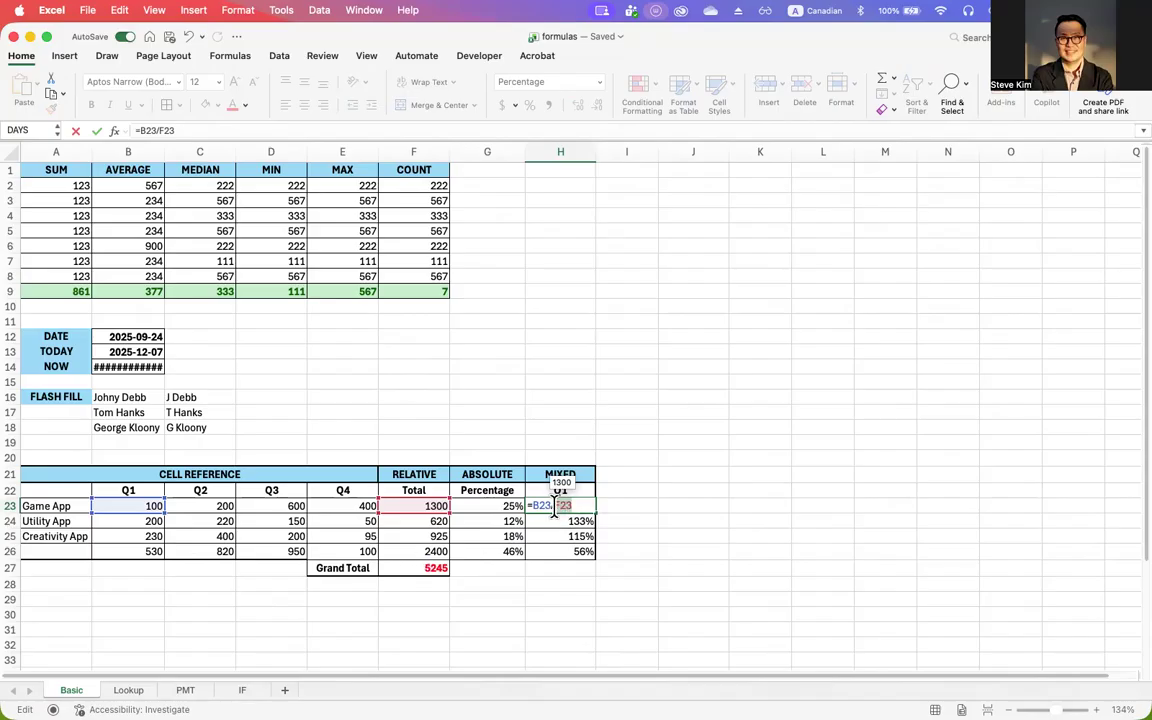
left_click_drag(553, 508, 580, 505)
key("super+t")
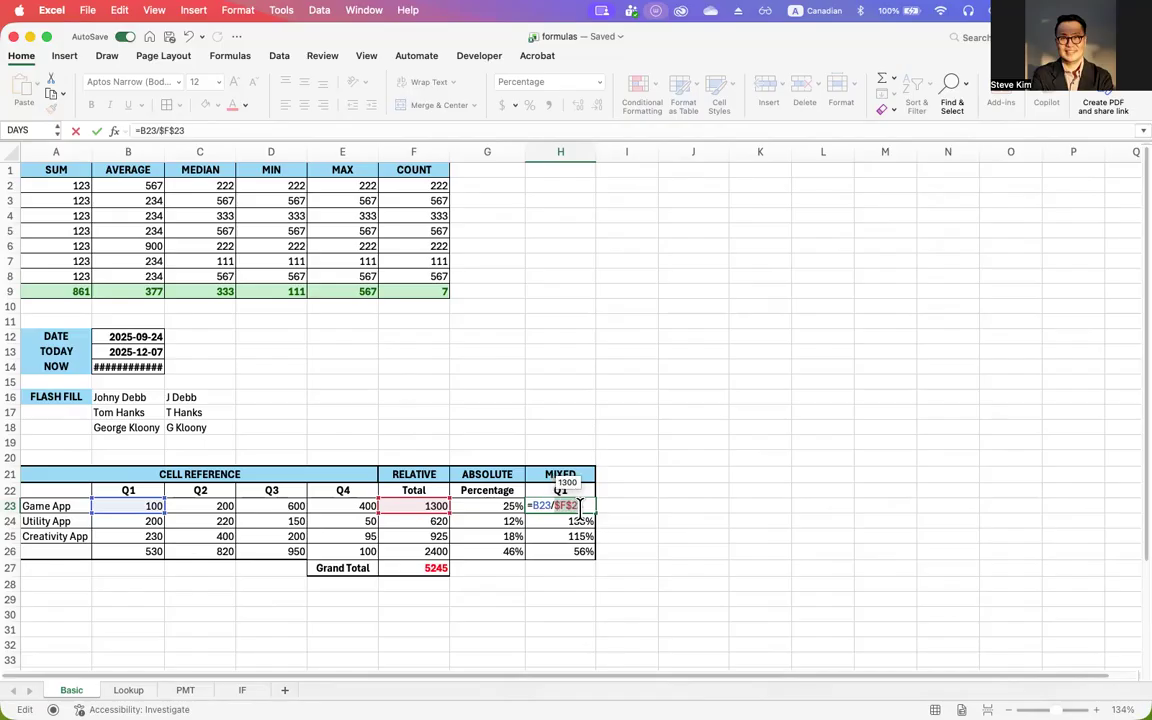
key("super+t")
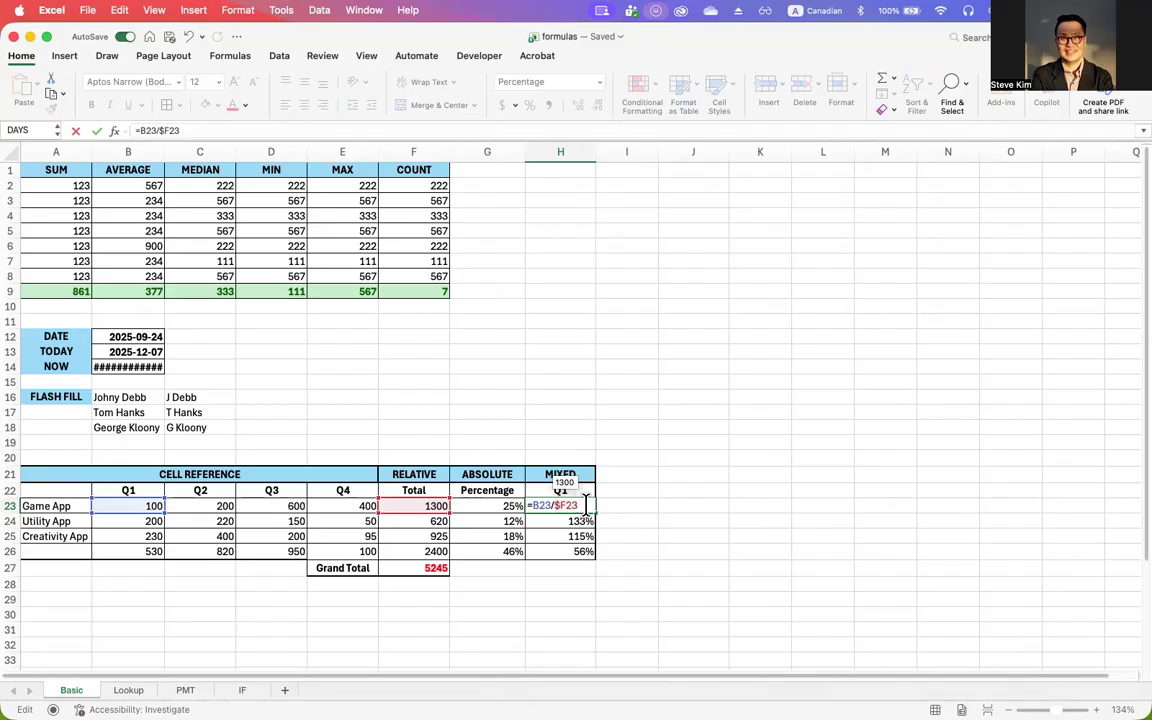
key("Escape")
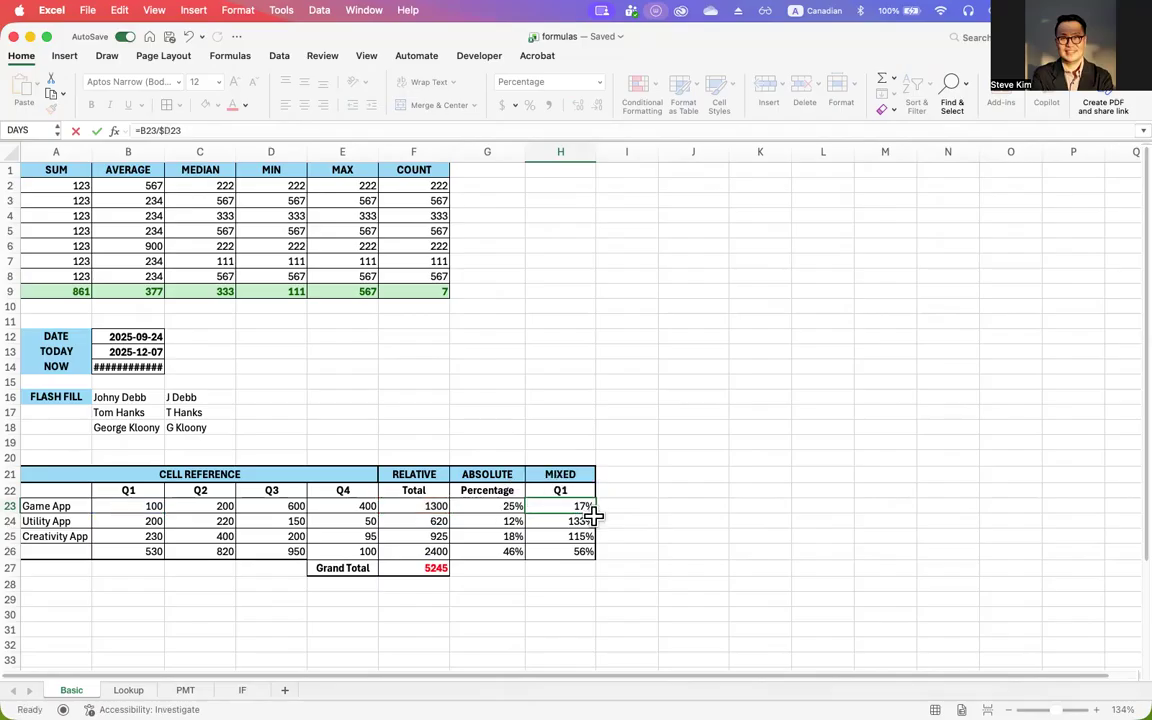
Step: Fill the existing Q1 formula in H23 down through H26 and check the copied formula in H24
left_click_drag(595, 514, 597, 552)
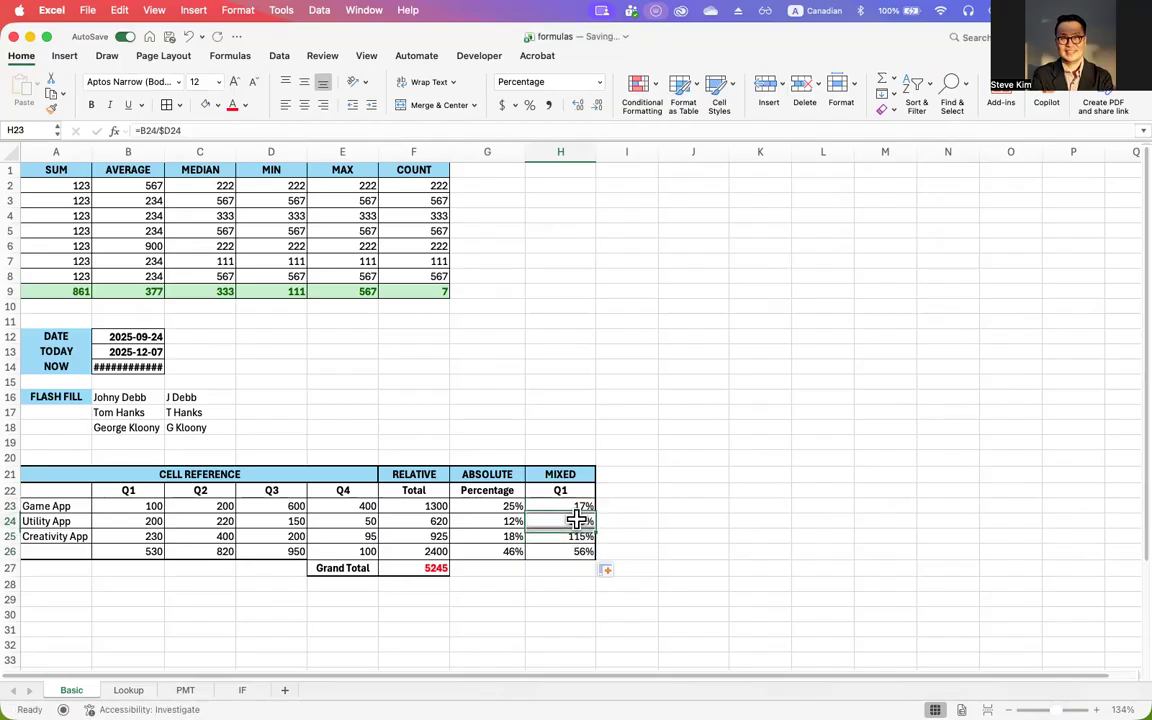
double_click(577, 520)
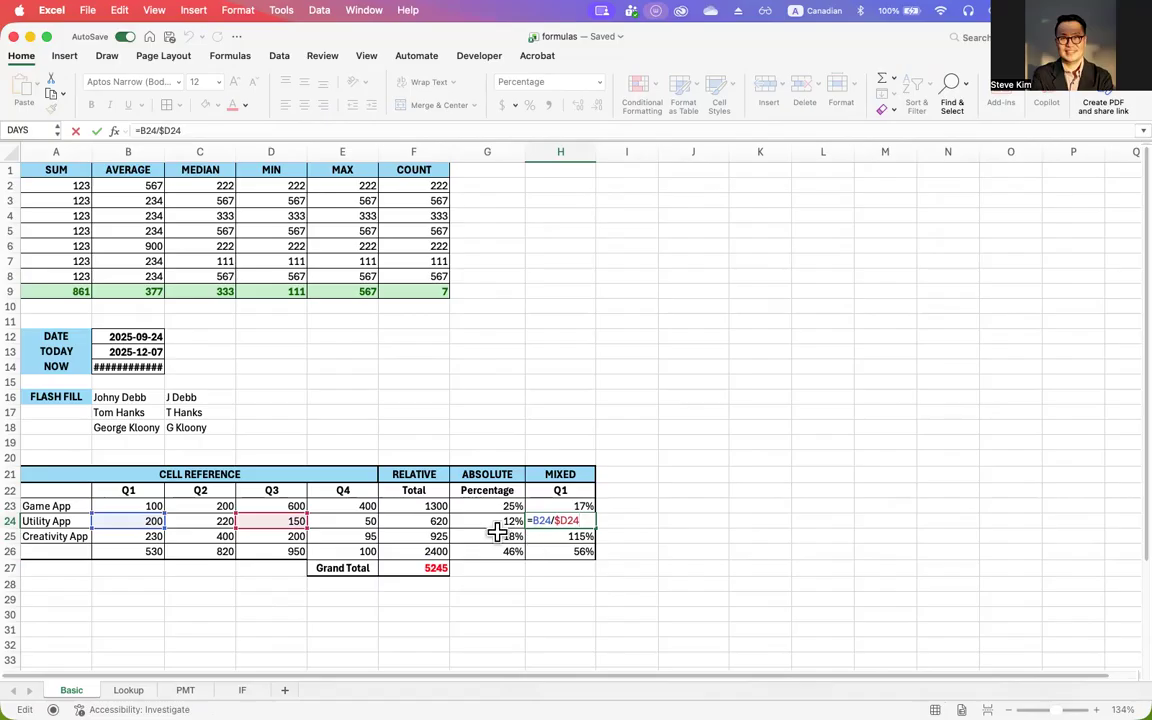
left_click(577, 505)
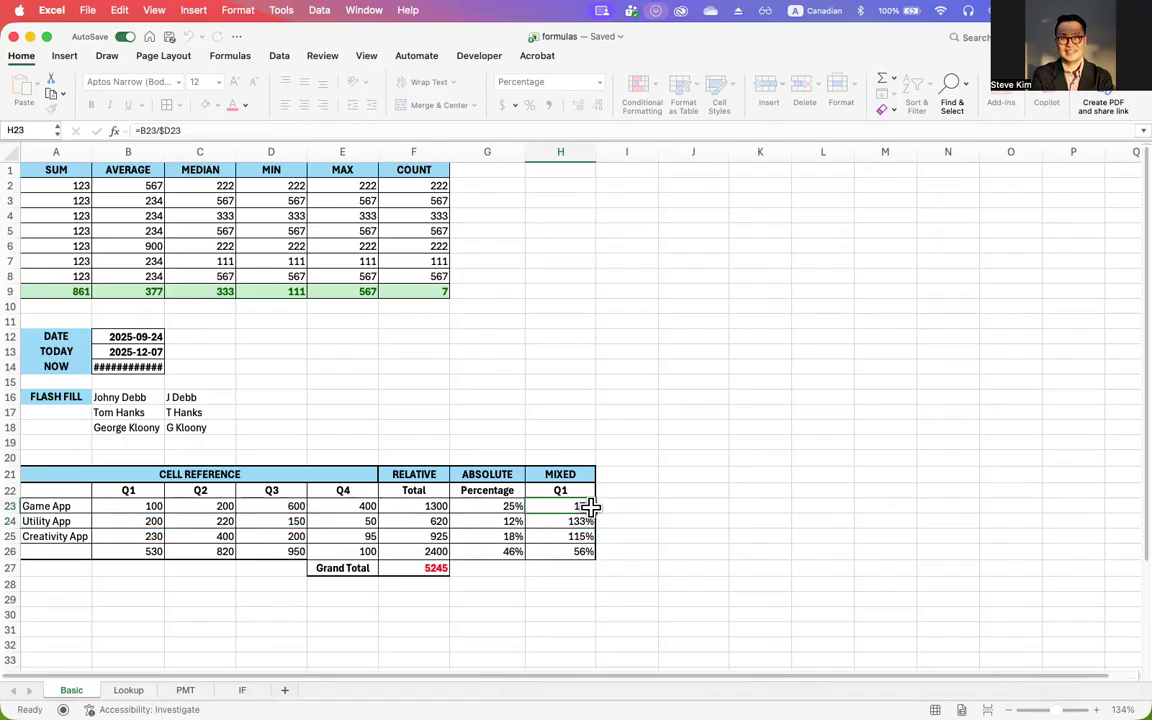
Step: Change the Game App Q1 formula in H23 to =B23/$F23 with a mixed Total reference, and fill it down through H26
double_click(576, 505)
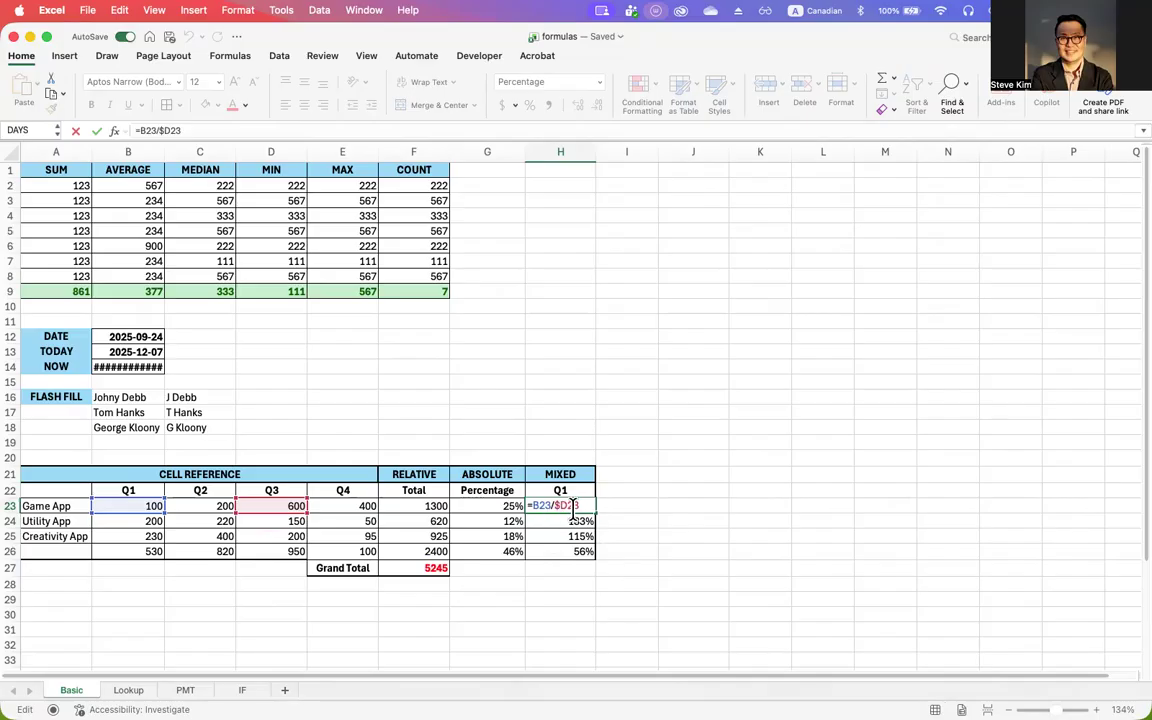
left_click_drag(554, 505, 598, 505)
left_click(422, 509)
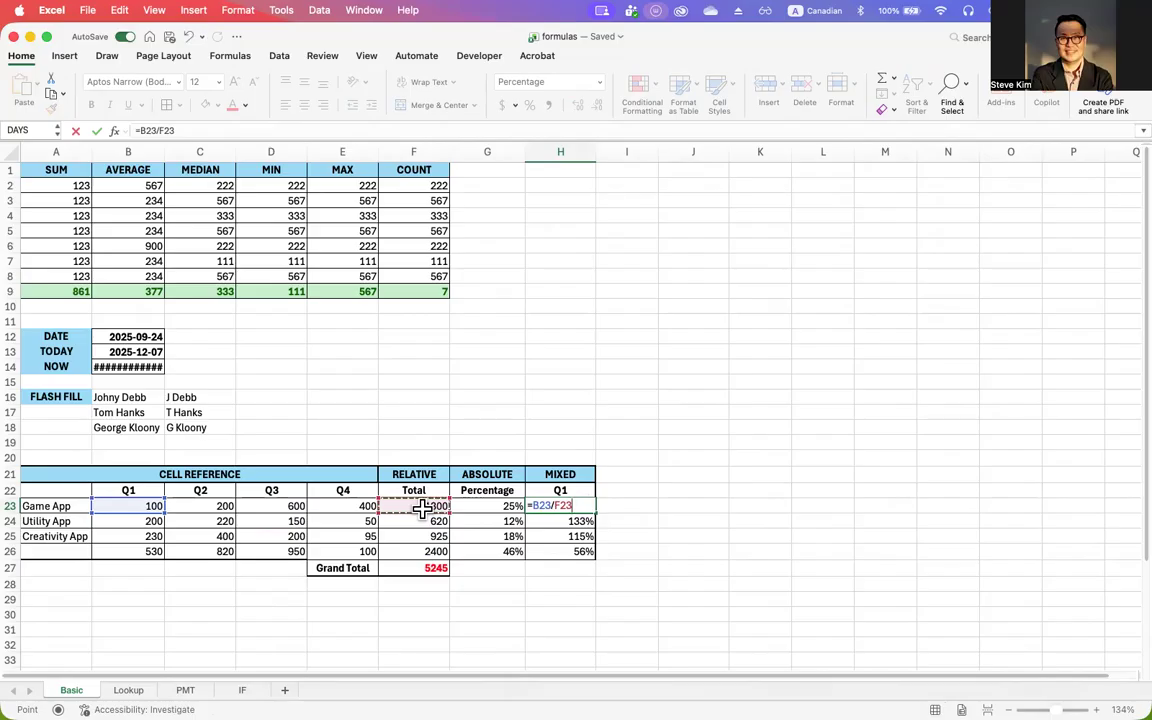
left_click_drag(555, 502, 580, 504)
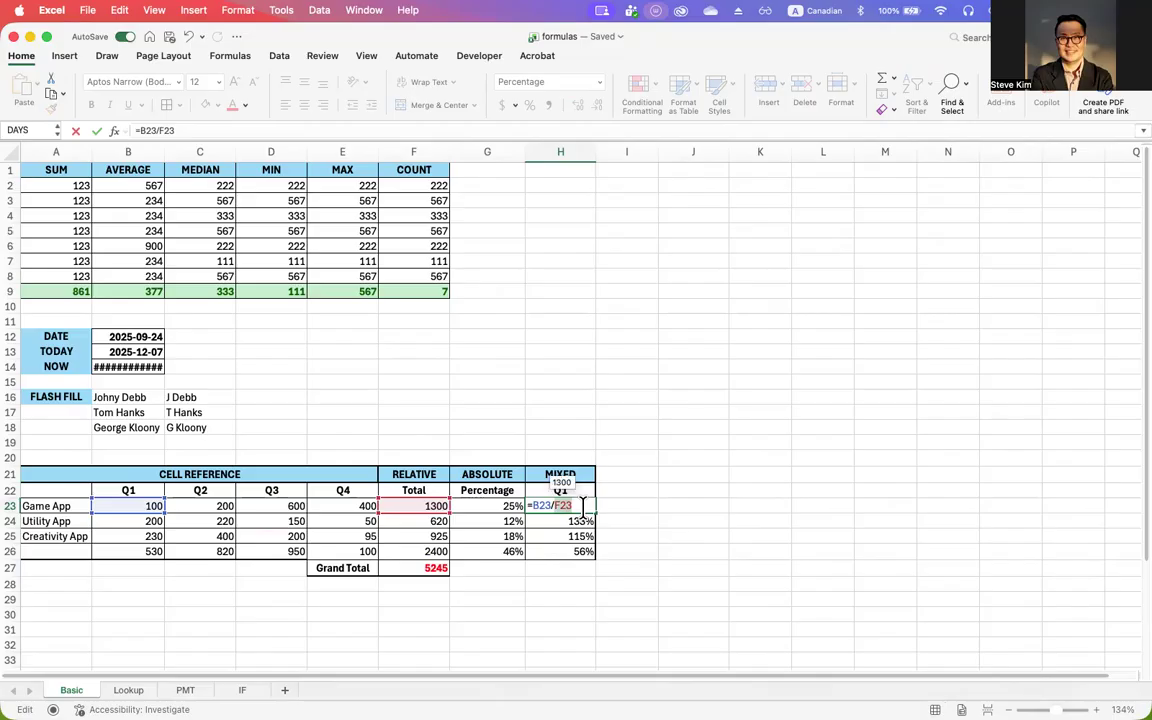
key("F4")
key("F4")
key("F4")
key("Return")
left_click(584, 507)
left_click_drag(596, 513, 598, 557)
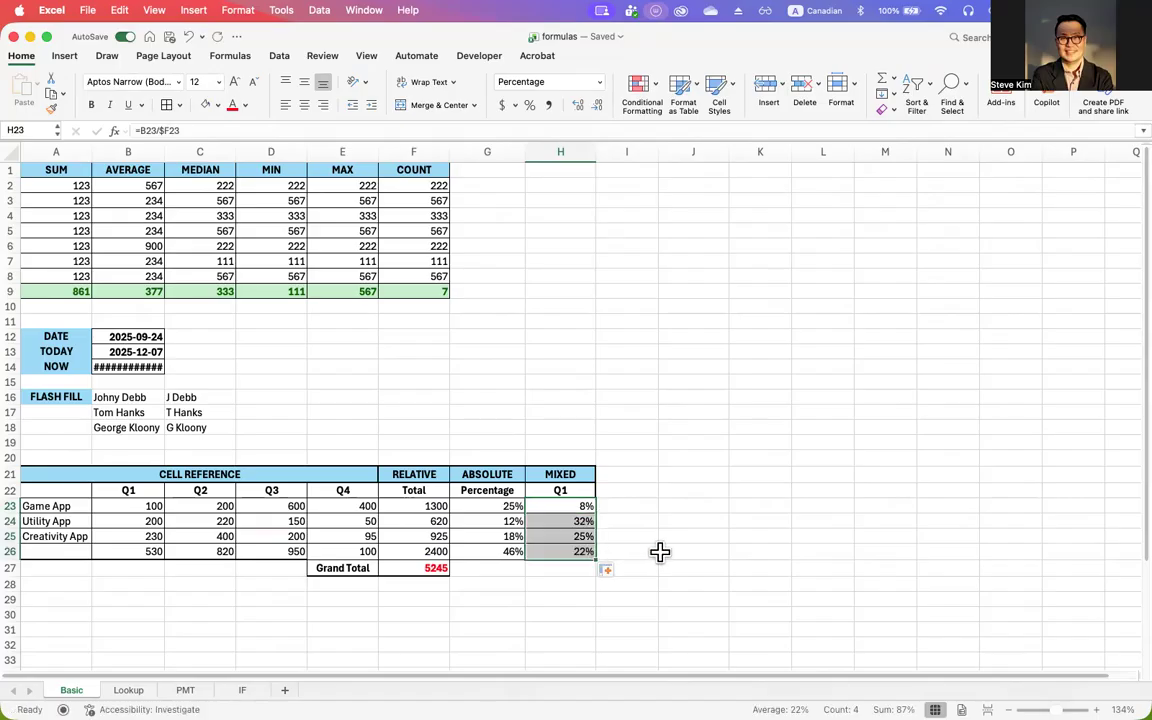
Step: Inspect the Q1 formulas in H24, H25 and H26 to see how the mixed Total reference adapts in each row
left_click(568, 518)
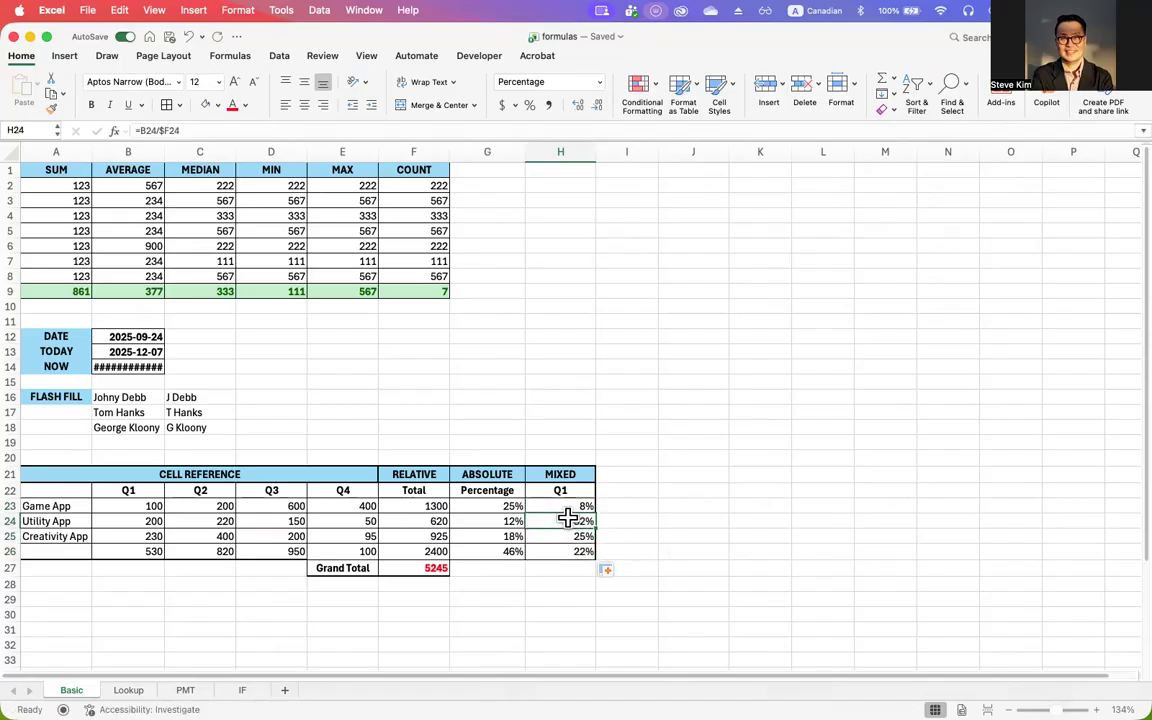
double_click(568, 518)
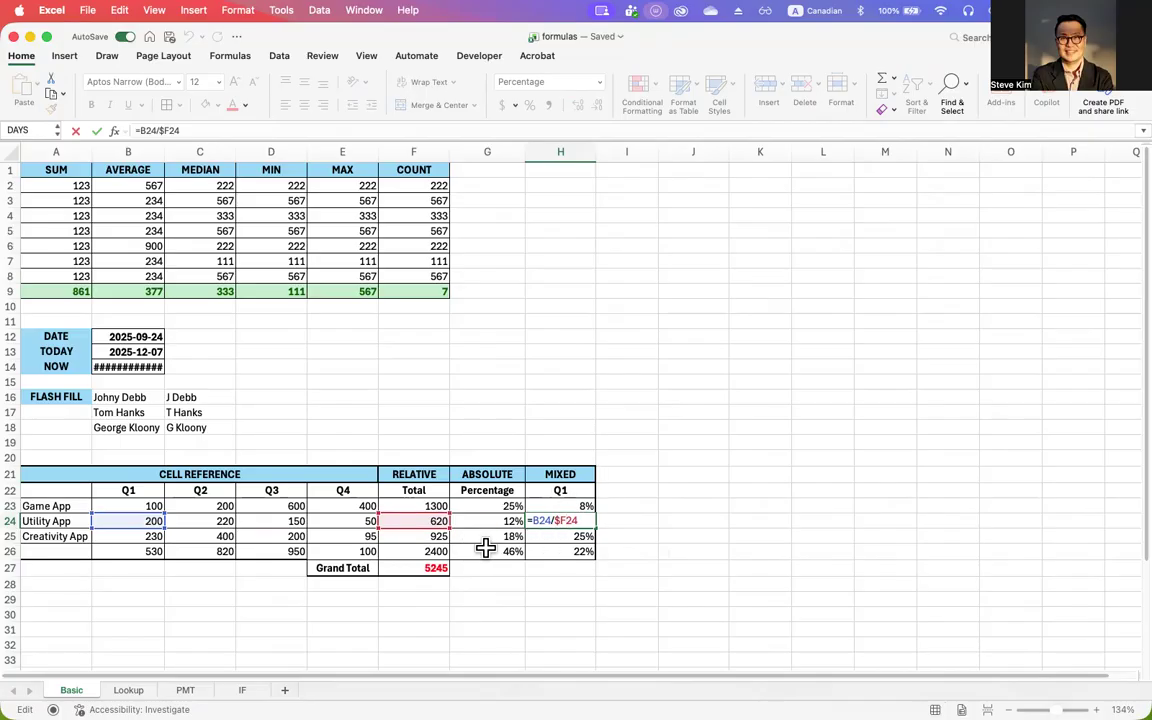
key("Return")
double_click(566, 536)
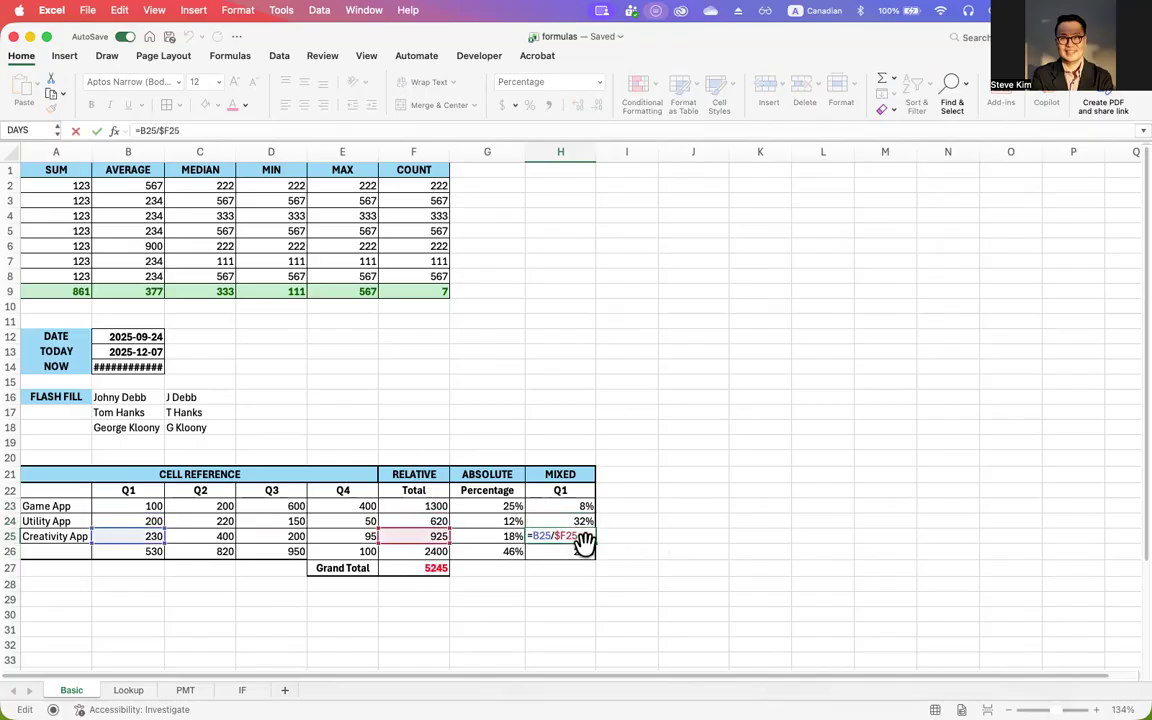
key("Return")
double_click(572, 553)
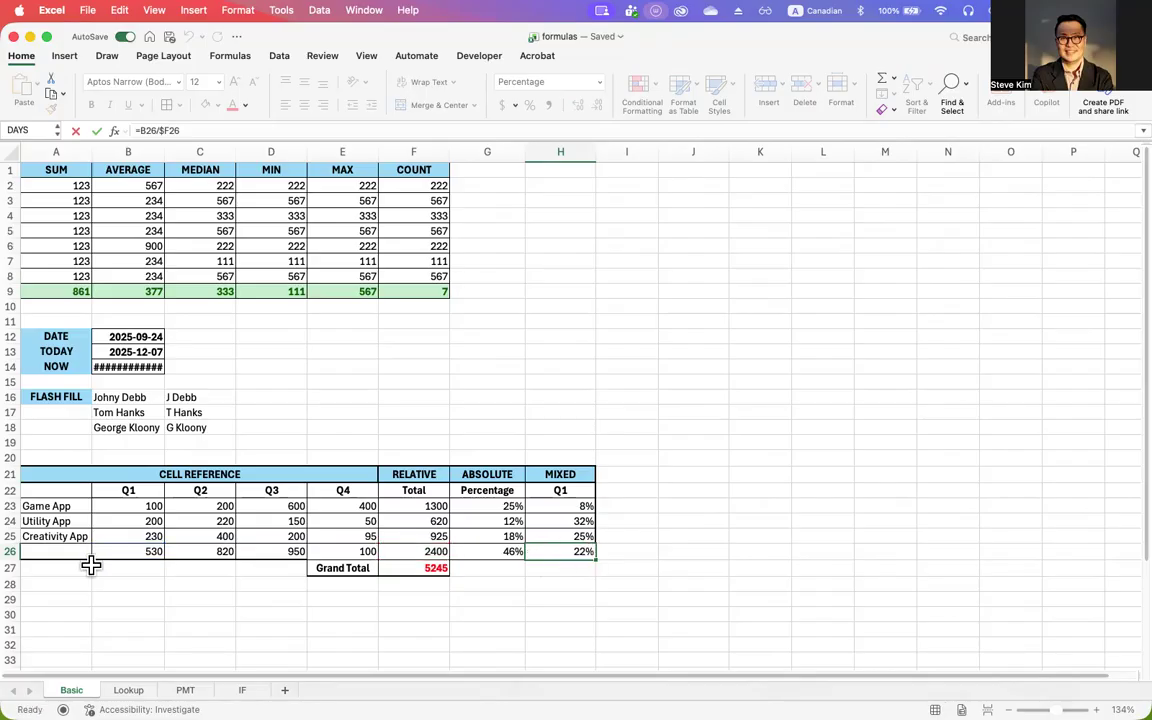
key("Return")
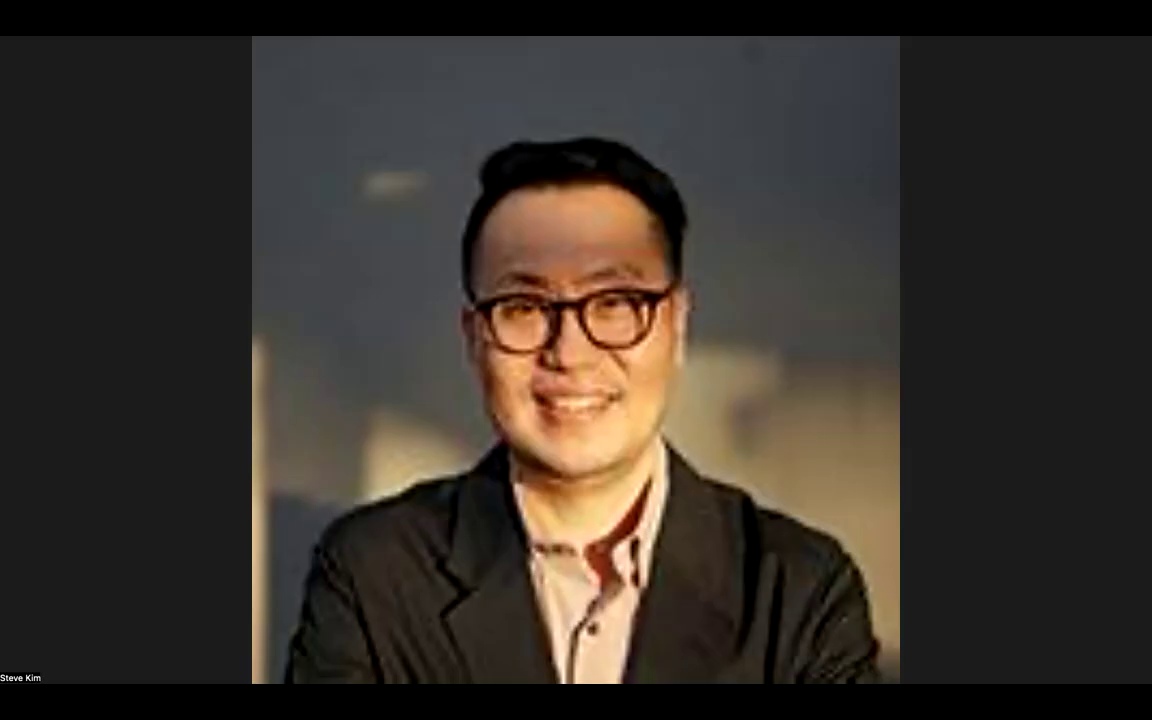